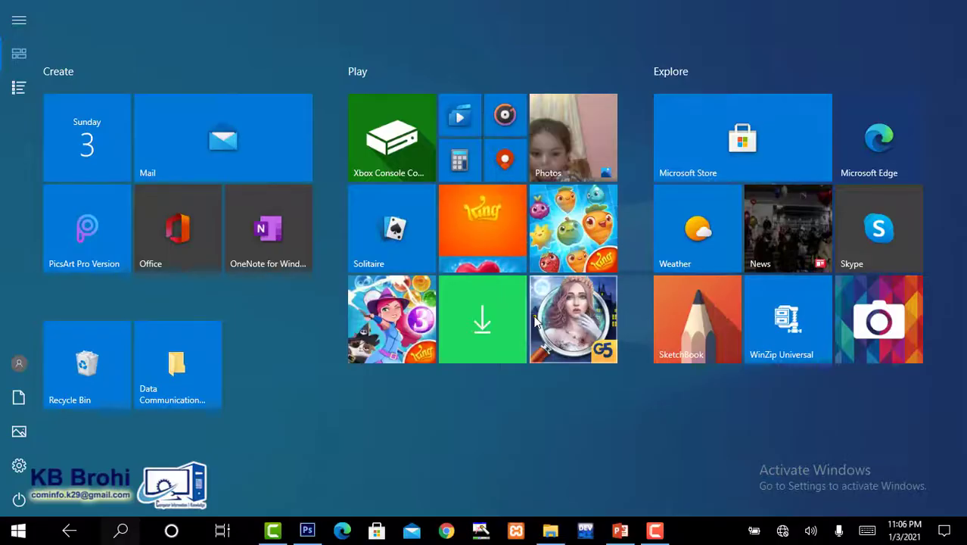
# - Switch to the open PowerPoint presentation and delete the title and content placeholders from the slide
pyautogui.click(619, 530)
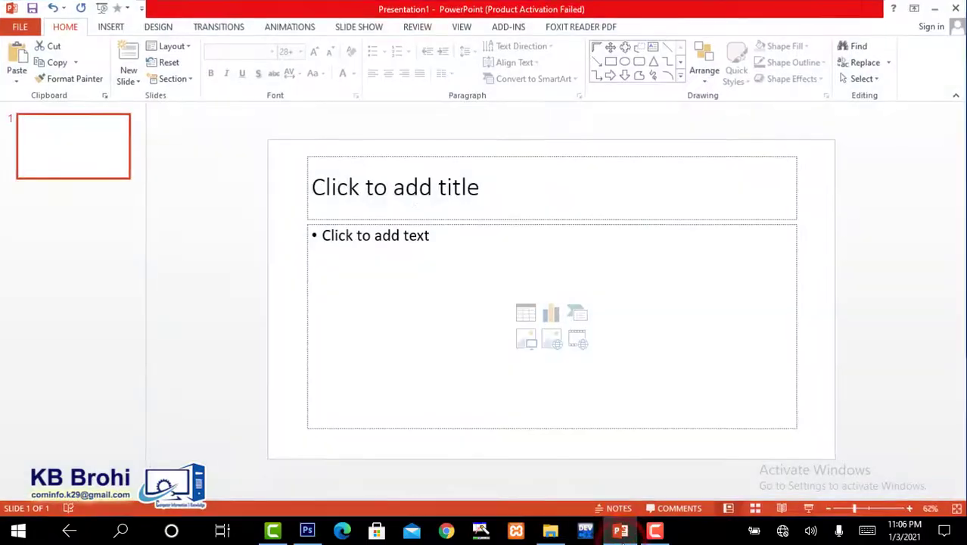
pyautogui.moveTo(291, 153); pyautogui.dragTo(814, 458)
pyautogui.press('Delete')
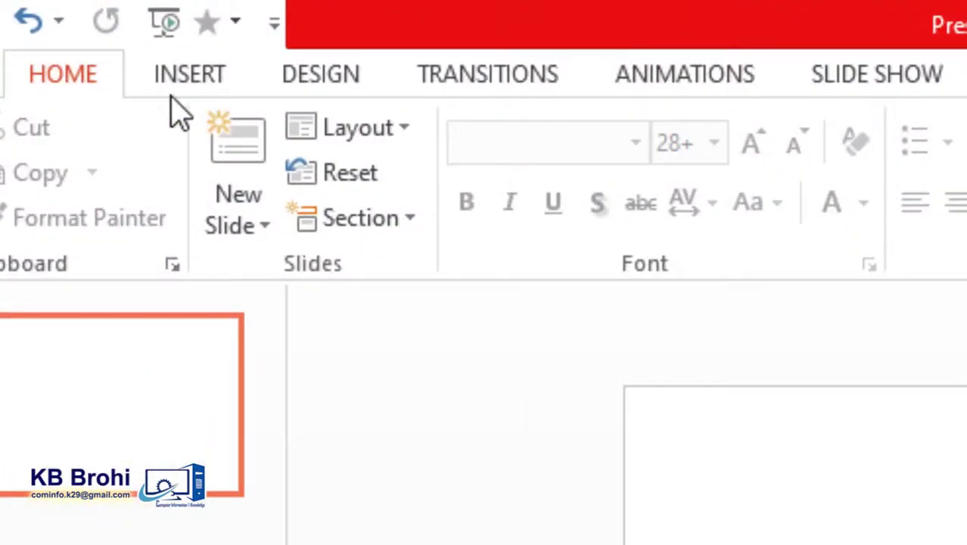
# - Scribble a closed riverbed shape across the slide's lower part with raised banks at both ends, about 14.5" wide and 3.9" high
pyautogui.click(172, 85)
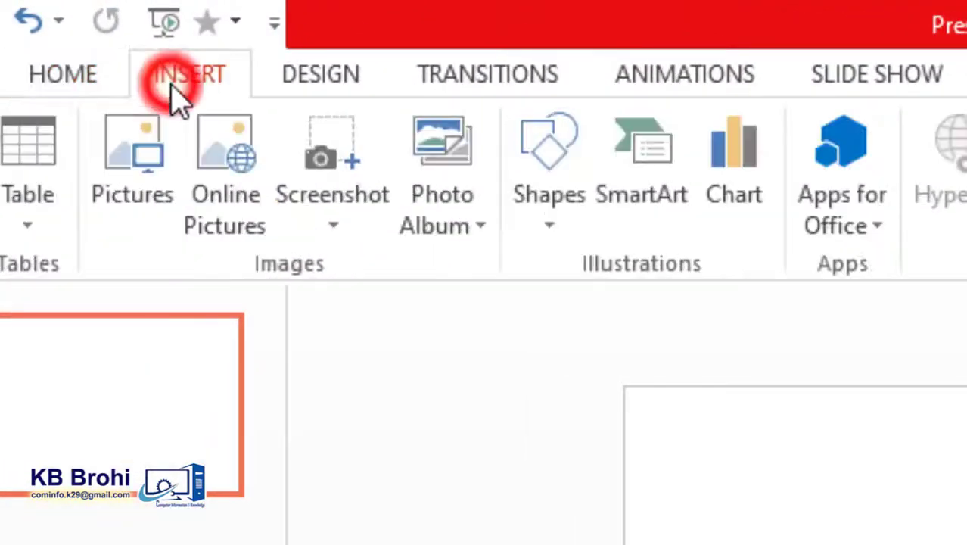
pyautogui.click(560, 168)
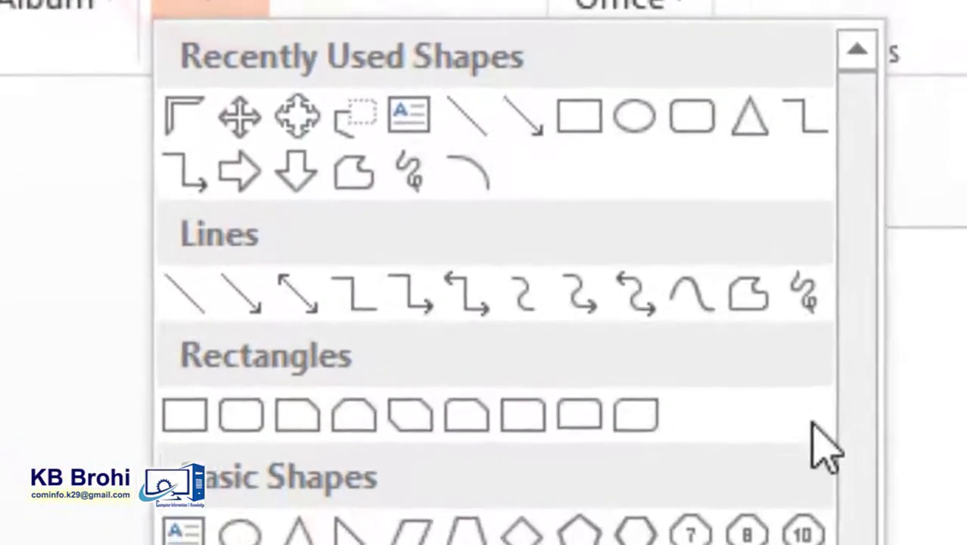
pyautogui.click(918, 392)
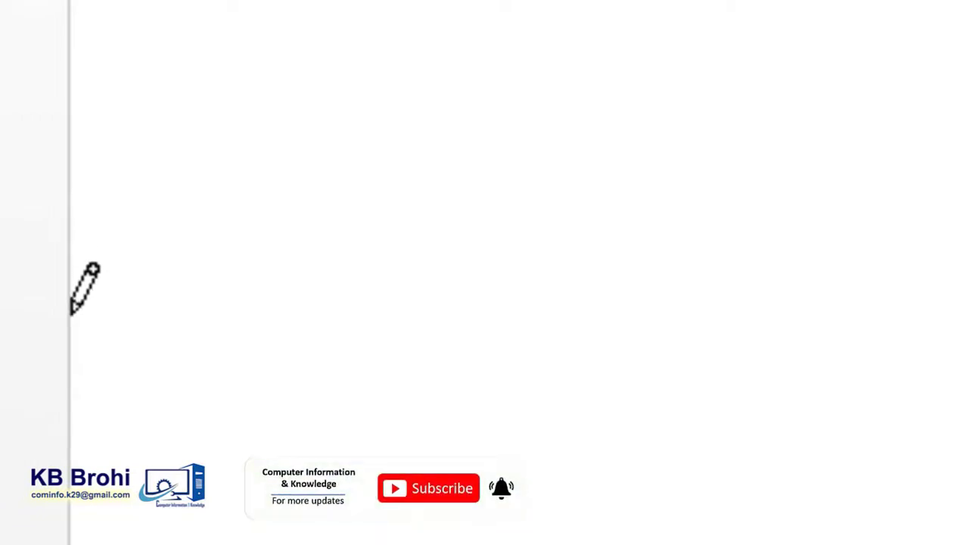
pyautogui.moveTo(69, 262); pyautogui.dragTo(242, 261)
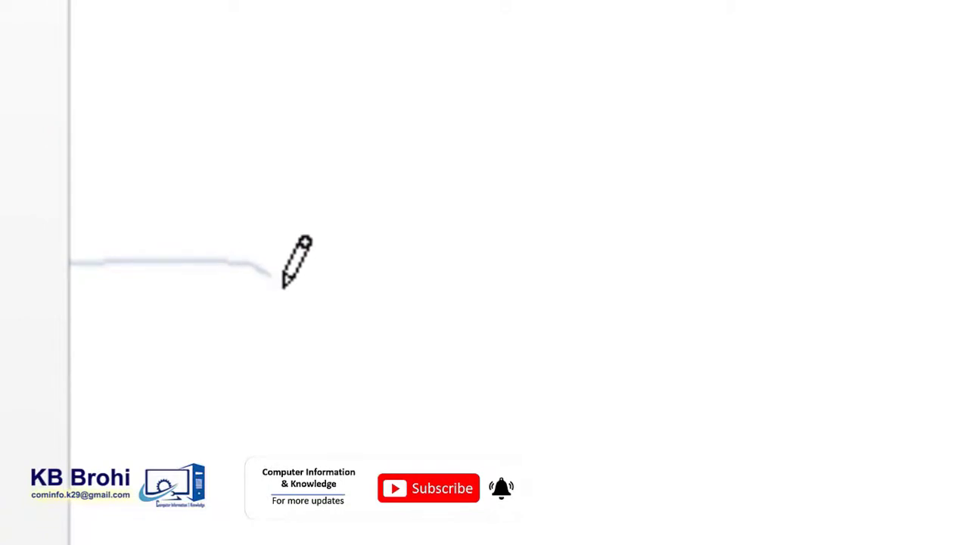
pyautogui.moveTo(365, 445)
pyautogui.mouseDown()
pyautogui.moveTo(293, 331)
pyautogui.moveTo(385, 349)
pyautogui.moveTo(777, 367)
pyautogui.moveTo(848, 351)
pyautogui.mouseUp()
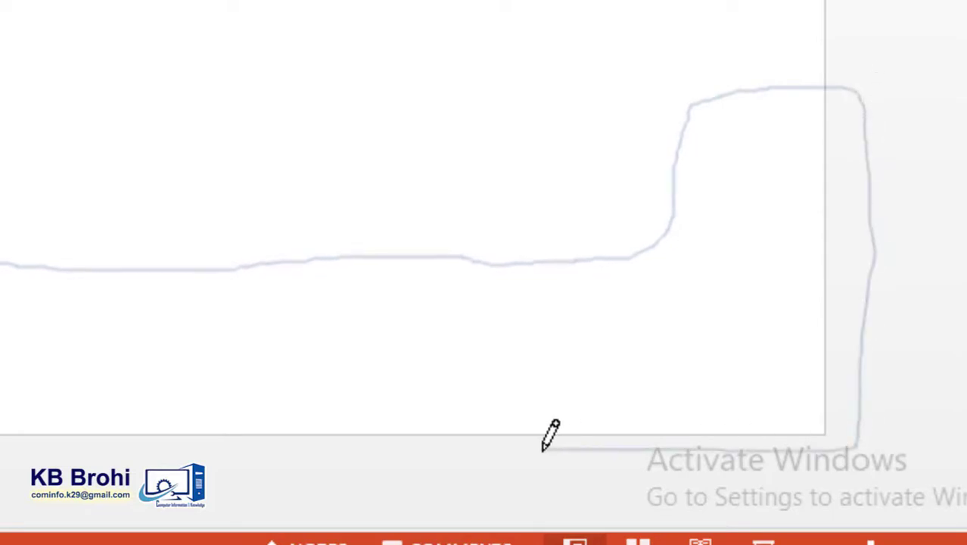
pyautogui.moveTo(542, 450)
pyautogui.mouseDown()
pyautogui.moveTo(425, 444)
pyautogui.moveTo(810, 384)
pyautogui.moveTo(475, 438)
pyautogui.moveTo(252, 447)
pyautogui.moveTo(328, 488)
pyautogui.moveTo(373, 421)
pyautogui.moveTo(390, 302)
pyautogui.moveTo(488, 240)
pyautogui.mouseUp()
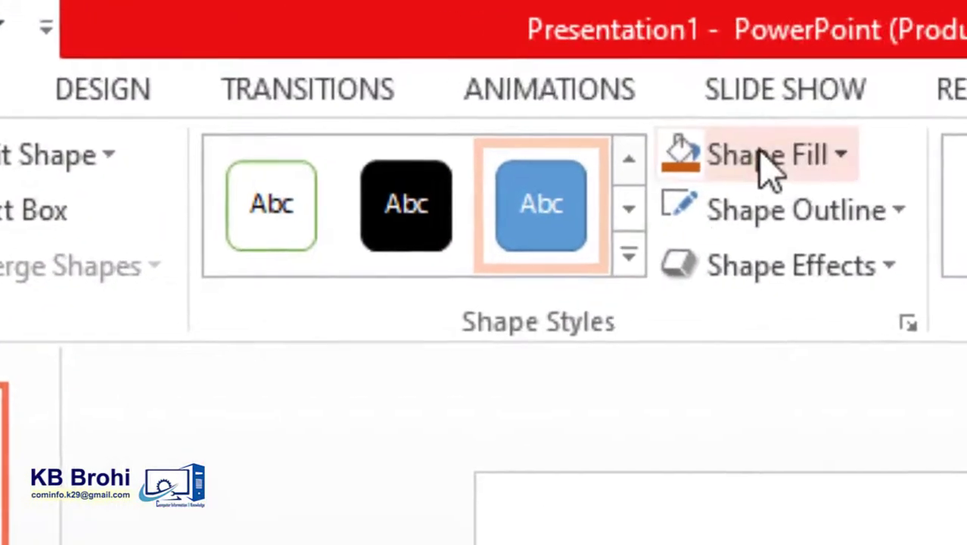
# - Fill the riverbed shape with the orange theme colour and give it a white outline
pyautogui.click(350, 45)
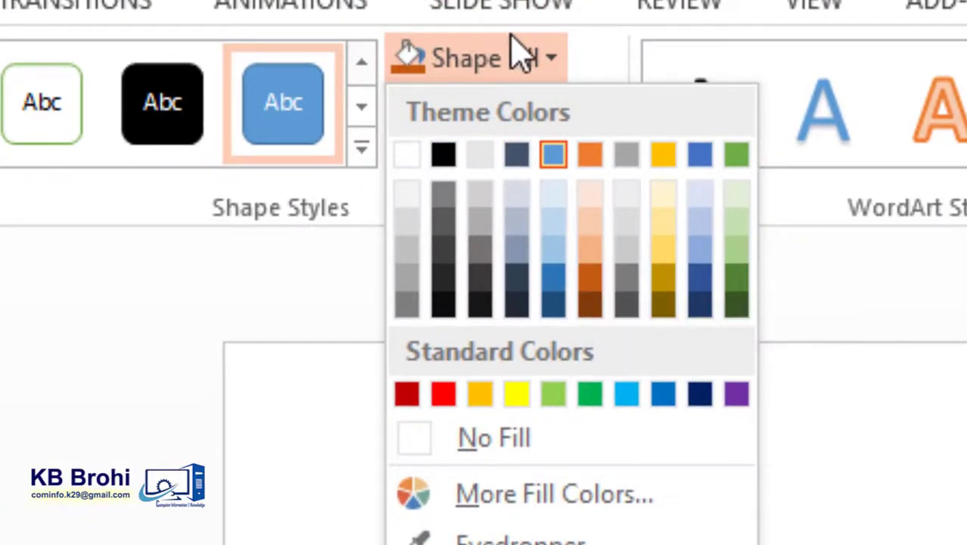
pyautogui.click(588, 158)
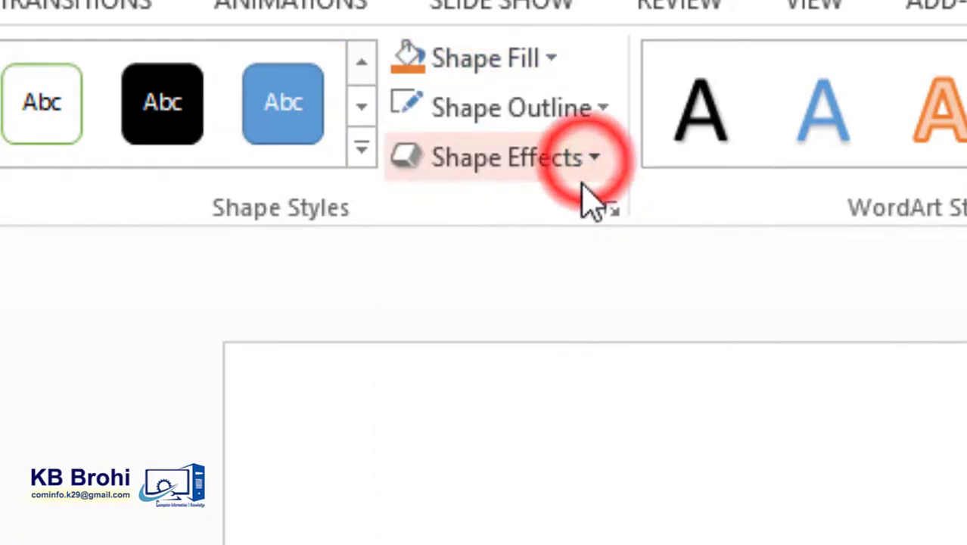
pyautogui.click(522, 109)
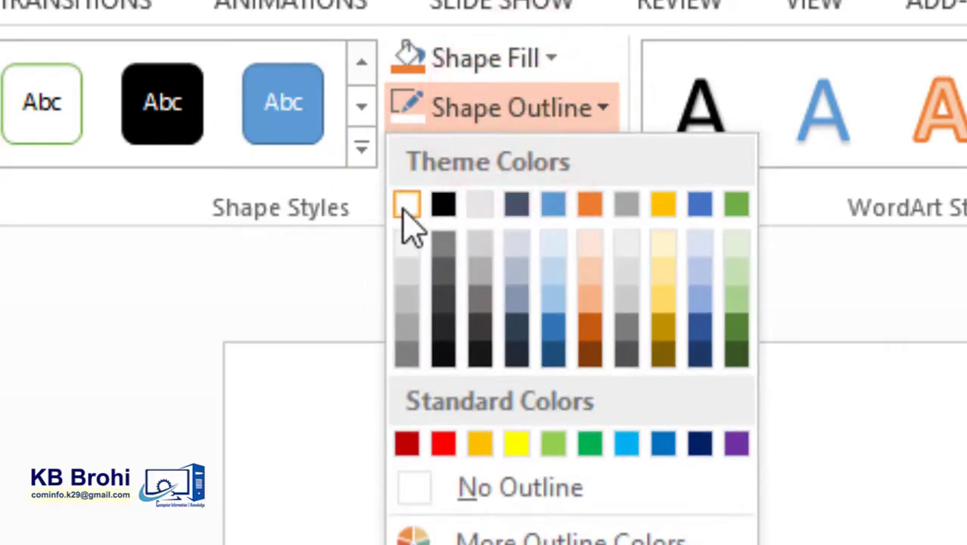
pyautogui.click(405, 206)
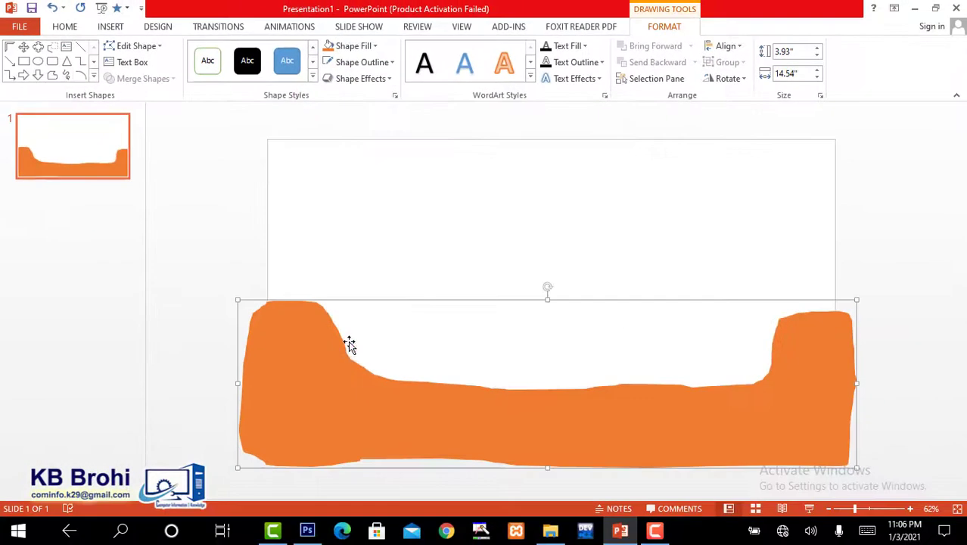
pyautogui.click(243, 245)
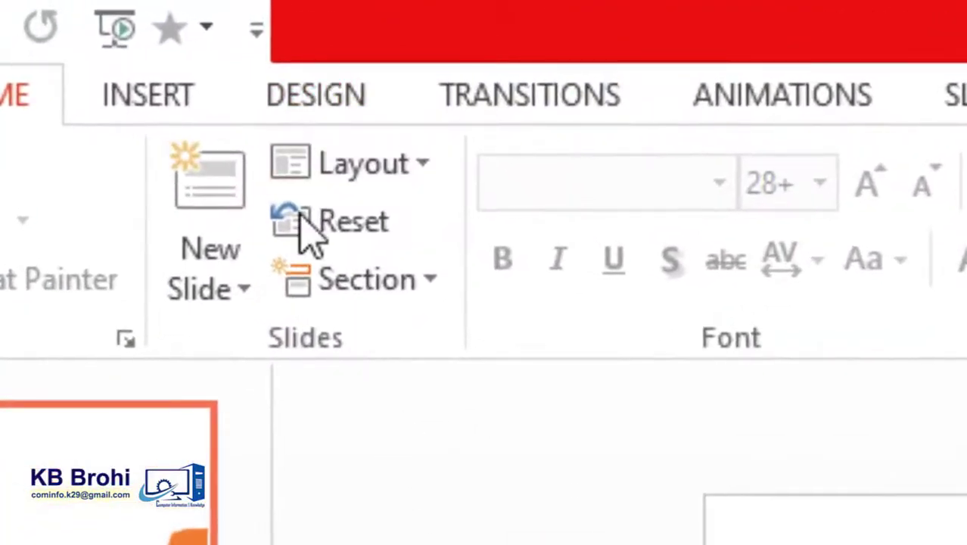
# - Scribble a closed water shape between the two orange banks and move it slightly down to sit in the riverbed
pyautogui.click(171, 92)
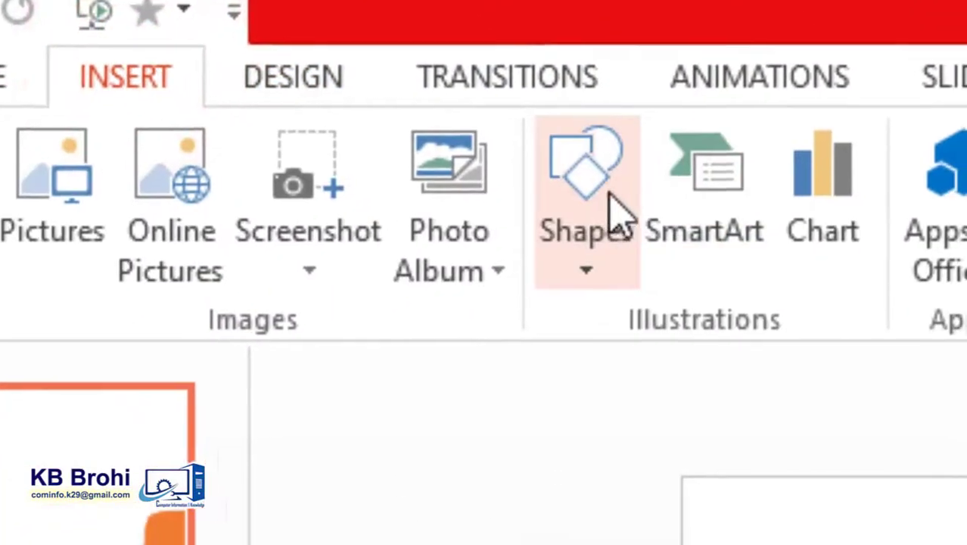
pyautogui.click(617, 215)
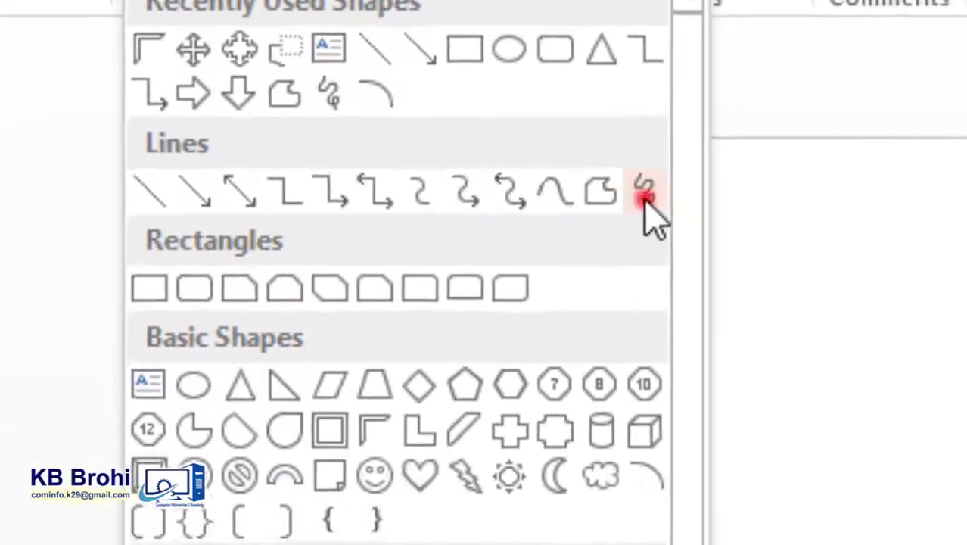
pyautogui.click(641, 192)
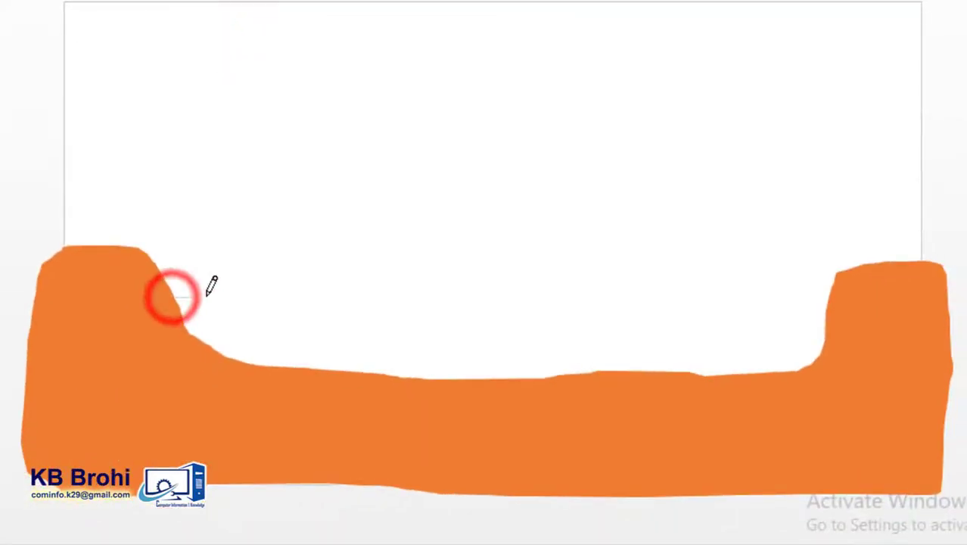
pyautogui.moveTo(206, 294); pyautogui.dragTo(228, 294)
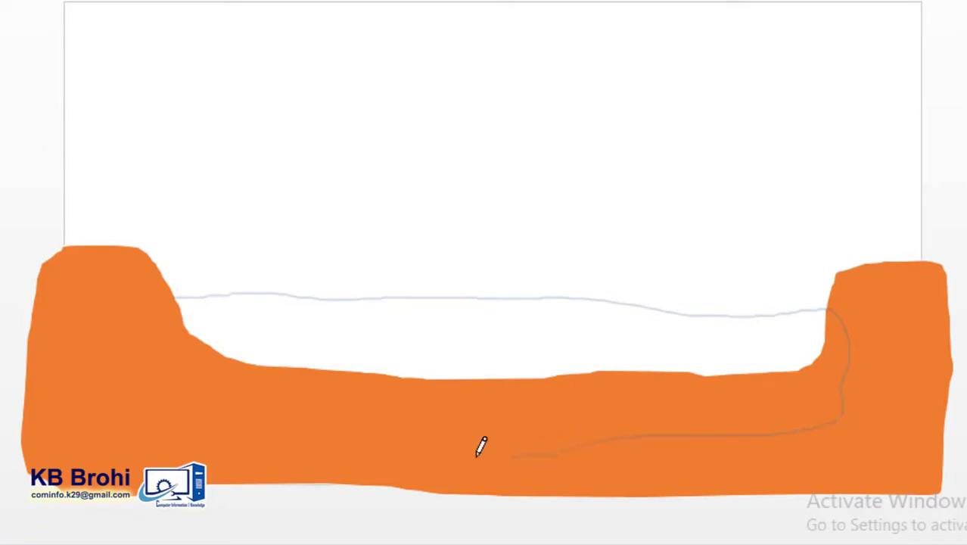
pyautogui.moveTo(265, 430)
pyautogui.mouseDown()
pyautogui.moveTo(243, 437)
pyautogui.moveTo(166, 384)
pyautogui.moveTo(163, 355)
pyautogui.mouseUp()
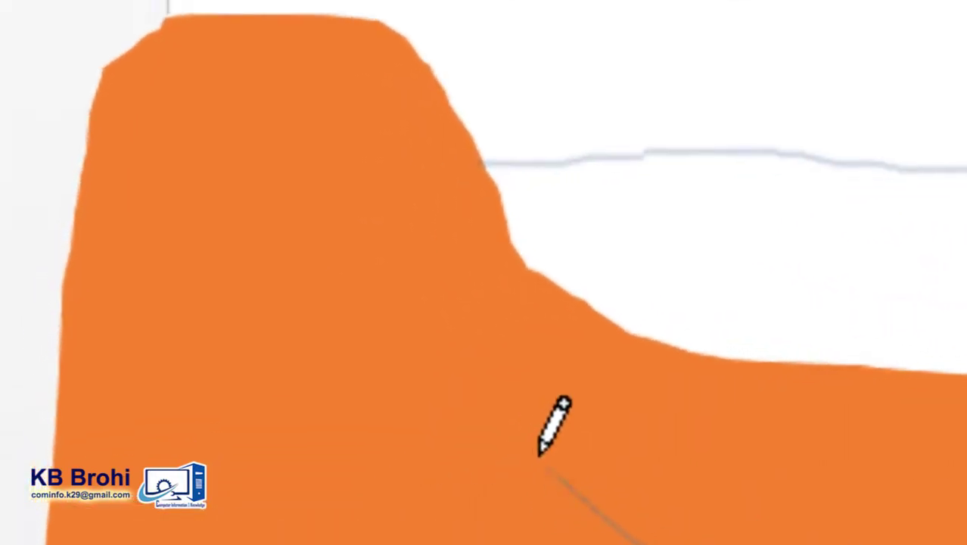
pyautogui.moveTo(438, 392)
pyautogui.mouseDown()
pyautogui.moveTo(405, 244)
pyautogui.moveTo(463, 179)
pyautogui.mouseUp()
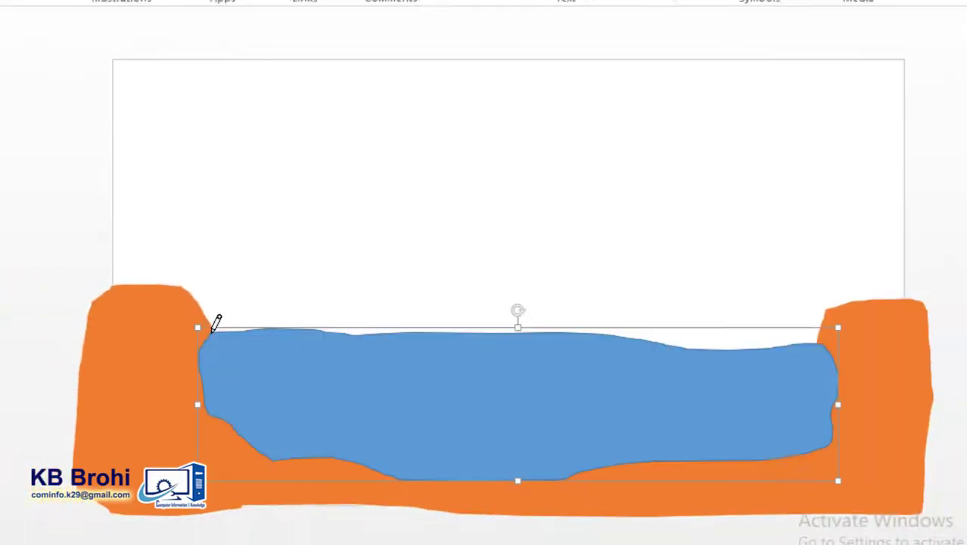
pyautogui.moveTo(518, 407); pyautogui.dragTo(533, 421)
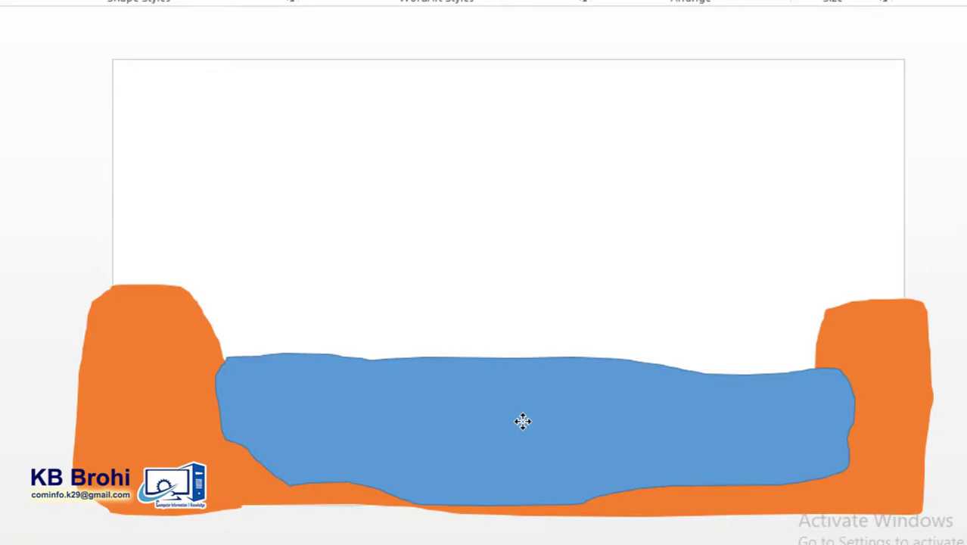
pyautogui.moveTo(514, 416)
pyautogui.mouseDown()
pyautogui.moveTo(509, 407)
pyautogui.moveTo(502, 414)
pyautogui.mouseUp()
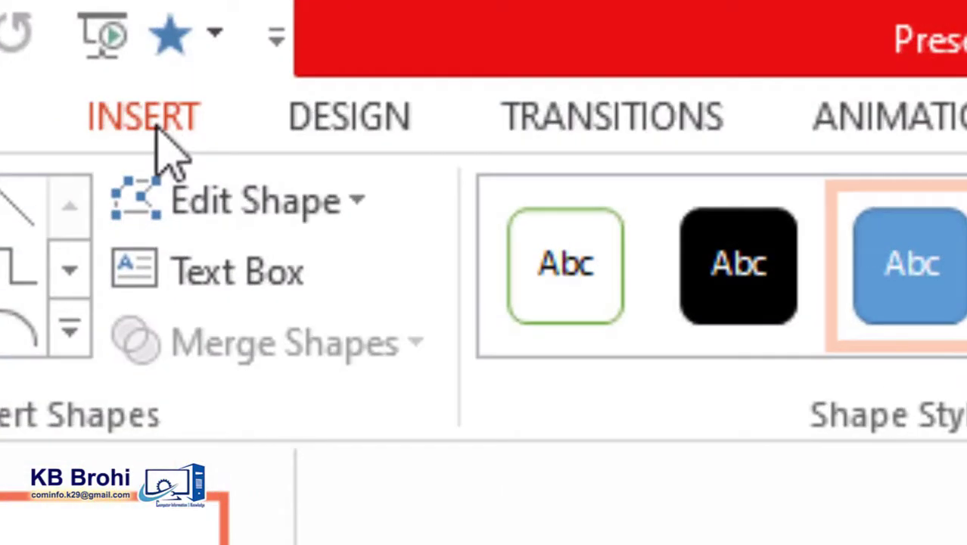
# - Draw an upright rectangle about 2.13" high and 0.88" wide near the water's left end and apply the black shape style
pyautogui.click(151, 127)
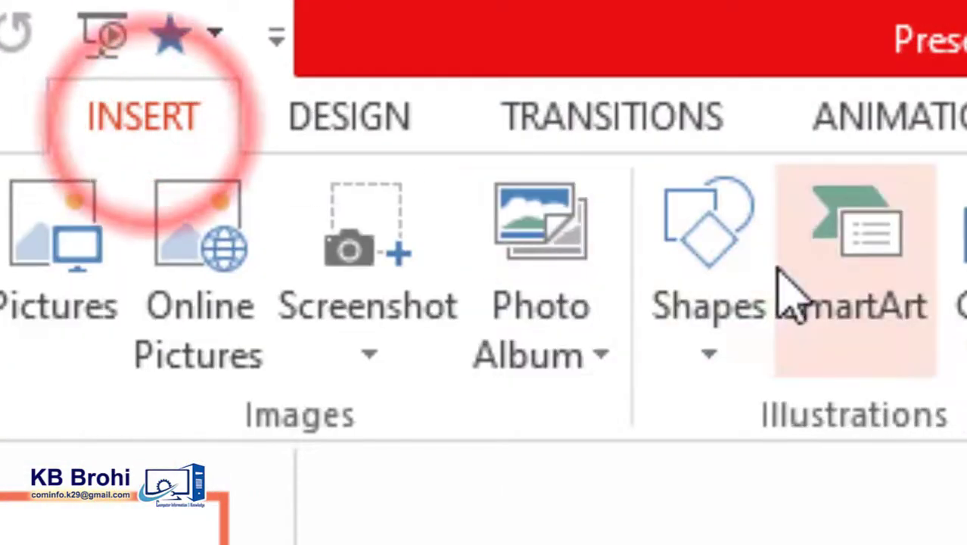
pyautogui.click(718, 272)
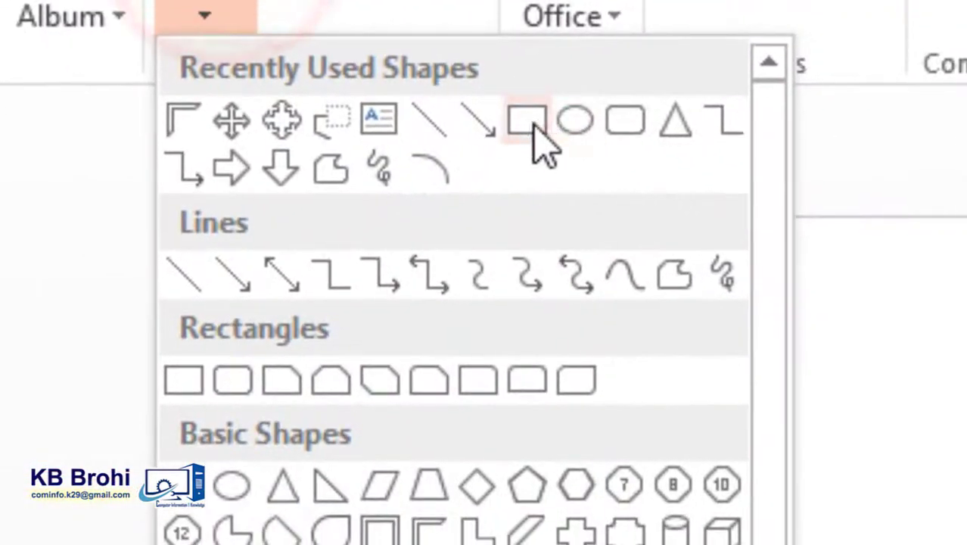
pyautogui.click(533, 125)
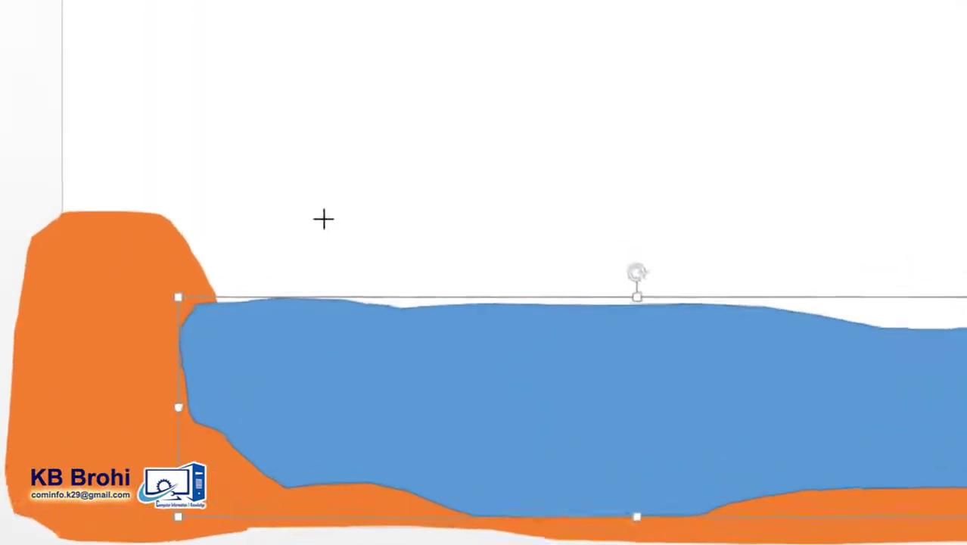
pyautogui.moveTo(359, 172); pyautogui.dragTo(453, 348)
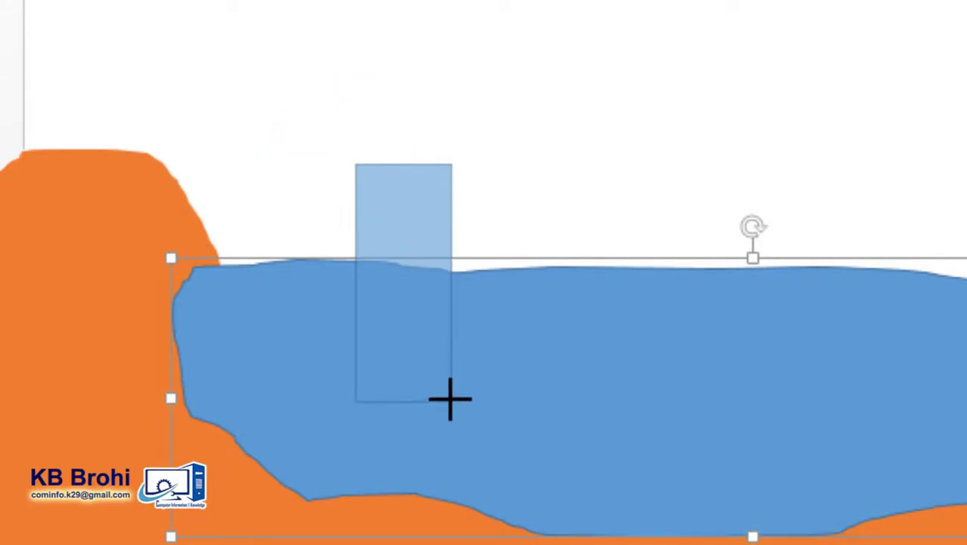
pyautogui.moveTo(450, 394); pyautogui.dragTo(452, 394)
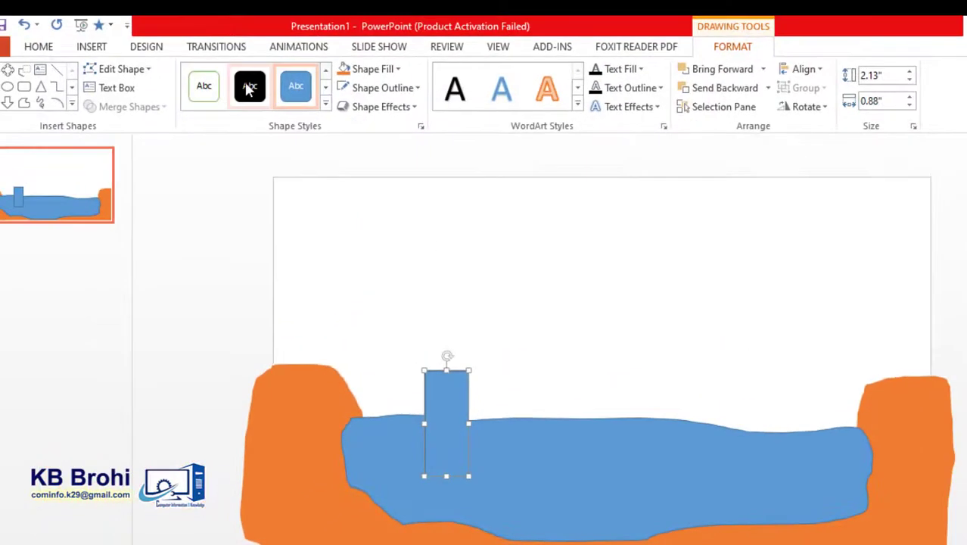
pyautogui.click(249, 88)
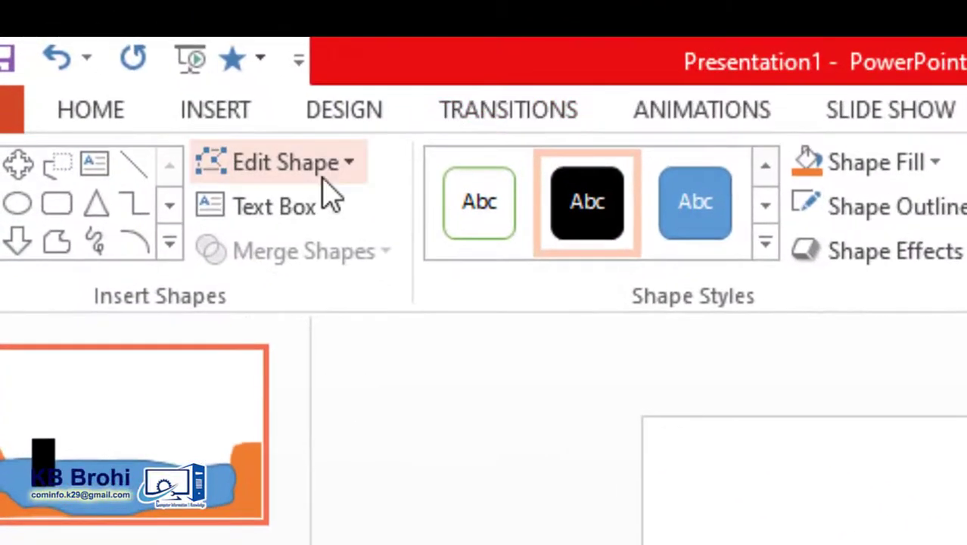
# - Draw a base rectangle about 0.6" high and 1.48" wide across the pillar's foot and apply the black shape style
pyautogui.click(228, 111)
pyautogui.click(546, 198)
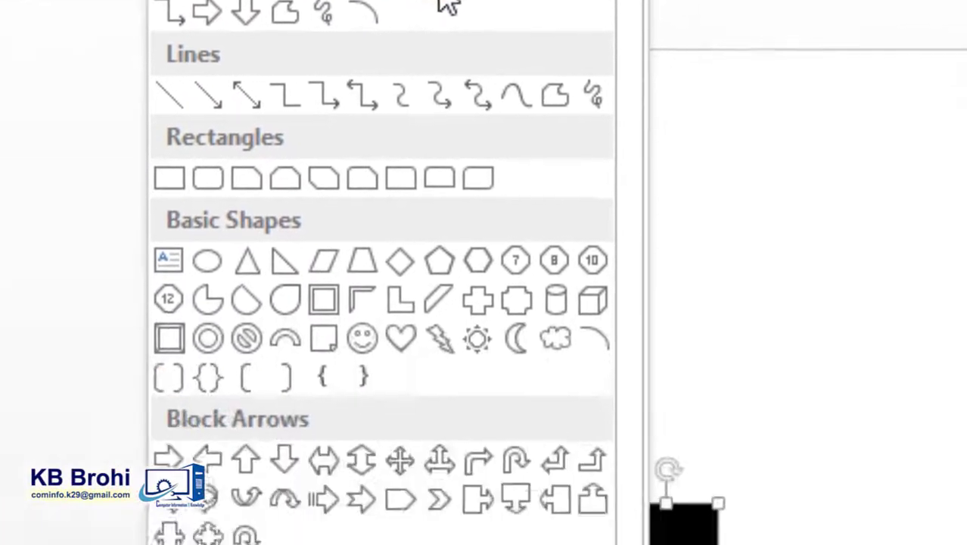
pyautogui.click(550, 212)
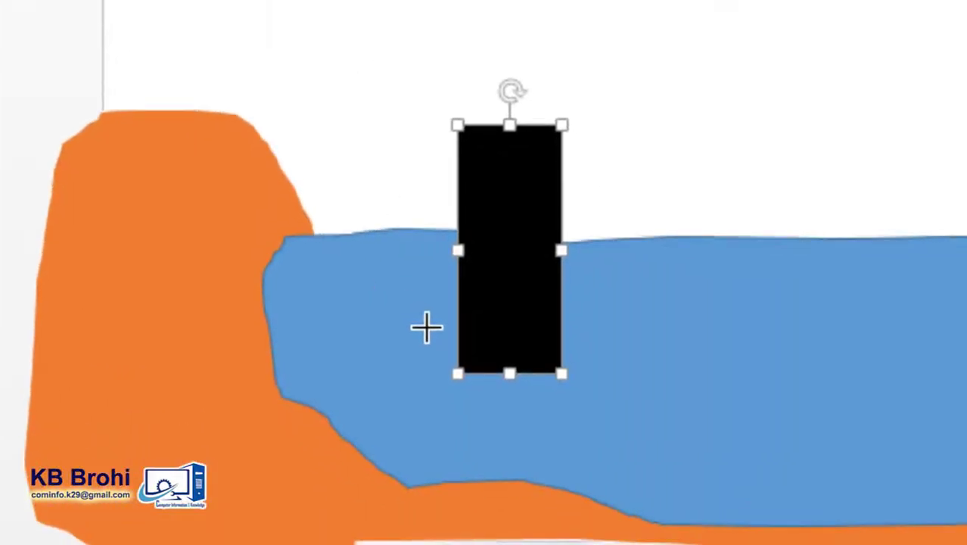
pyautogui.moveTo(421, 338); pyautogui.dragTo(581, 397)
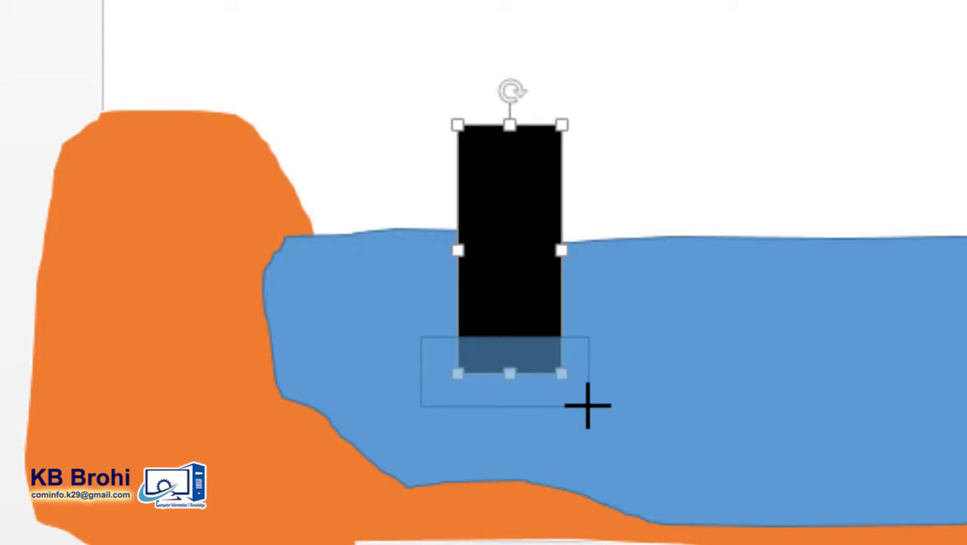
pyautogui.moveTo(591, 405); pyautogui.dragTo(589, 404)
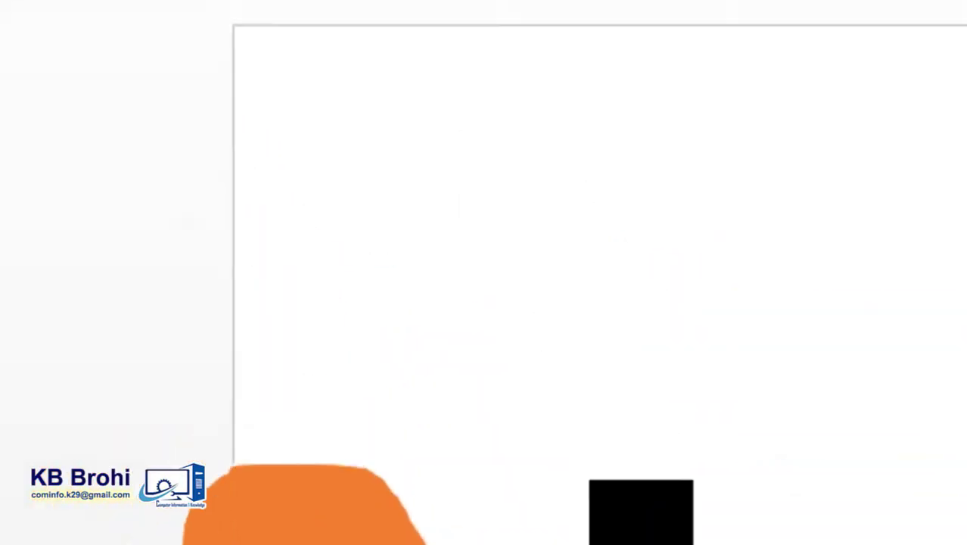
pyautogui.click(257, 136)
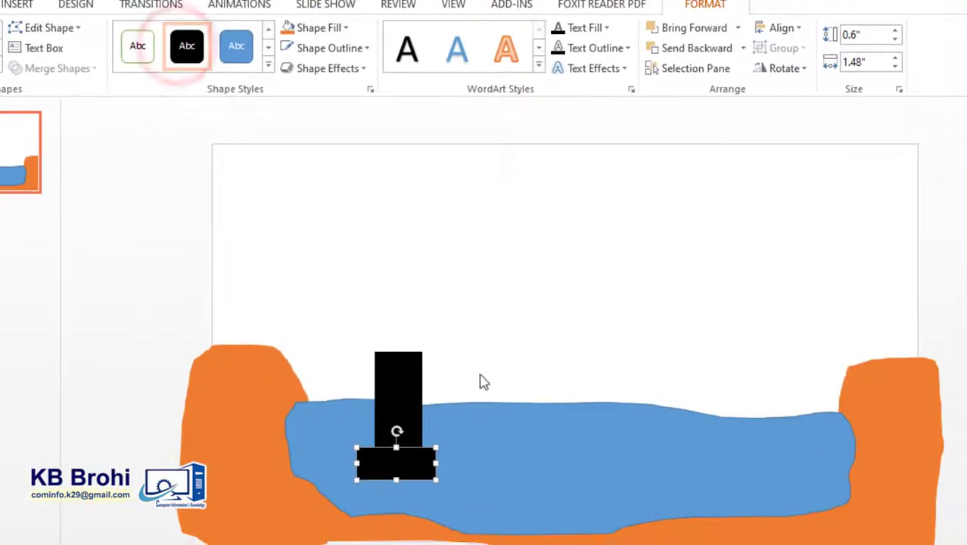
# - Select the black pillar together with its base rectangle and copy both shapes
pyautogui.click(482, 355)
pyautogui.click(413, 458)
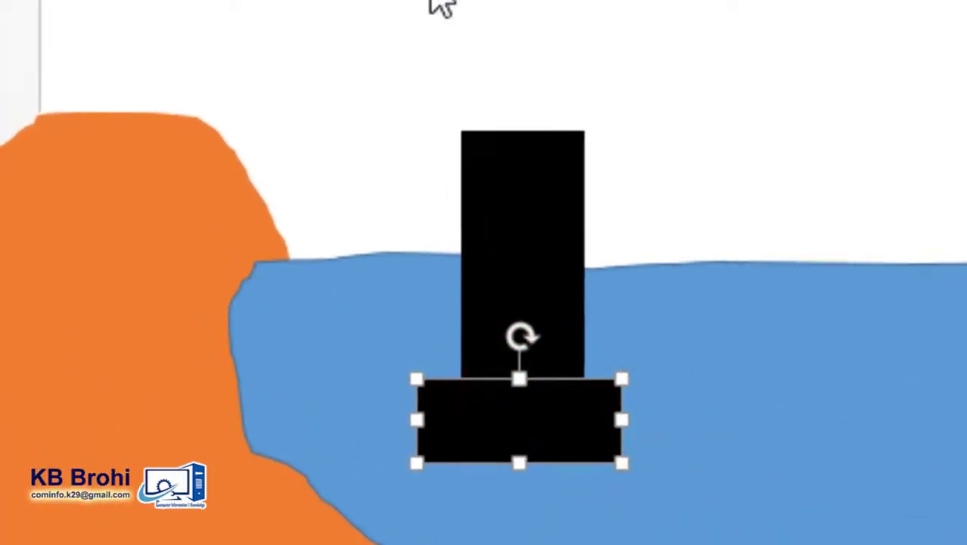
pyautogui.click(428, 2)
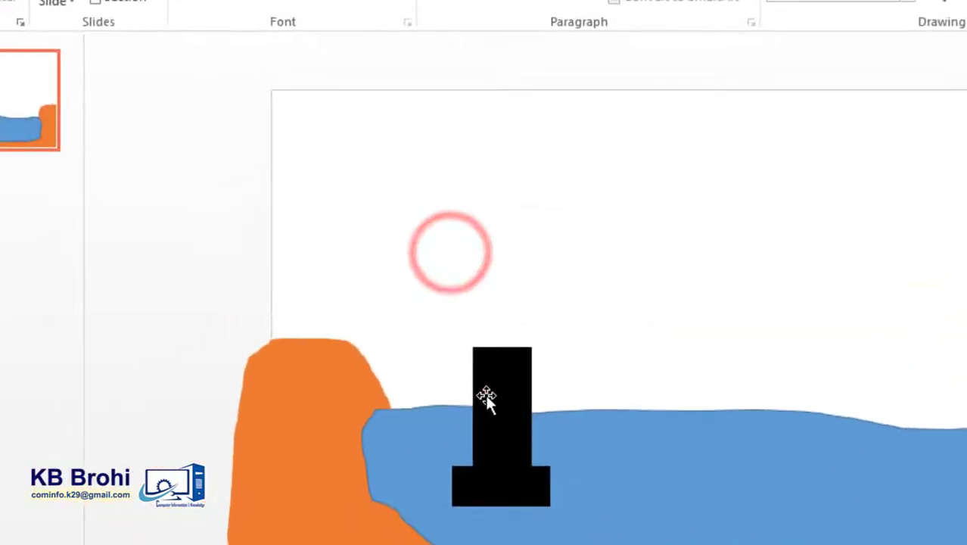
pyautogui.click(489, 245)
pyautogui.keyDown('shift'); pyautogui.click(477, 495); pyautogui.keyUp('shift')
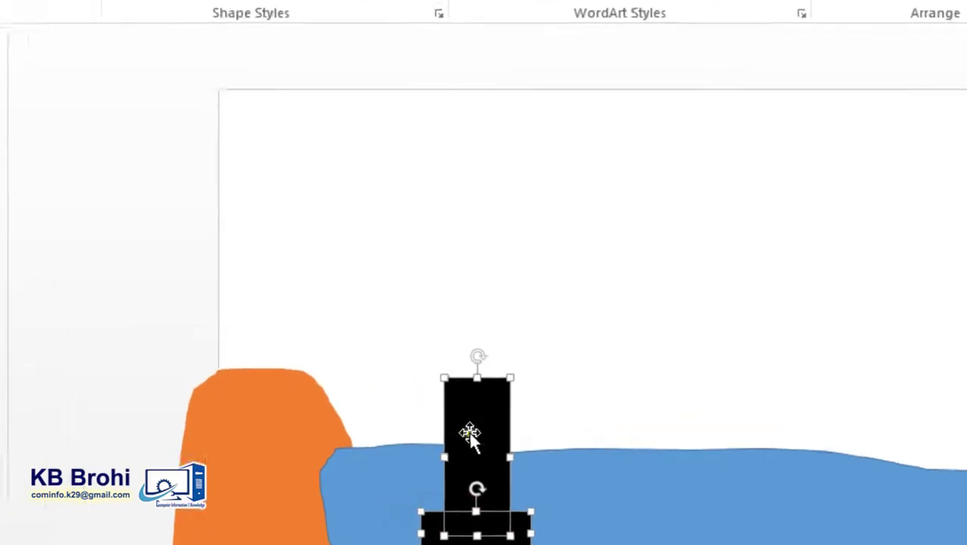
pyautogui.rightClick(469, 432)
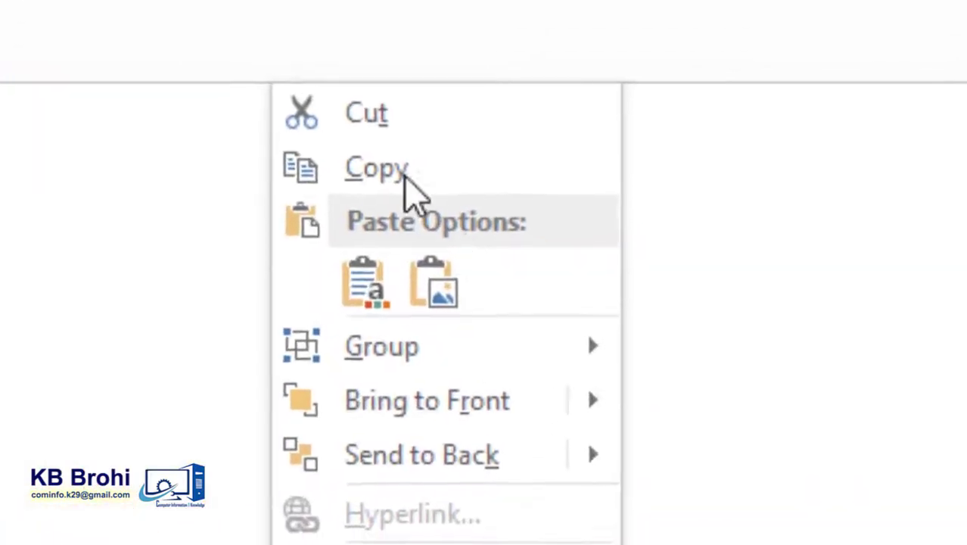
pyautogui.click(531, 132)
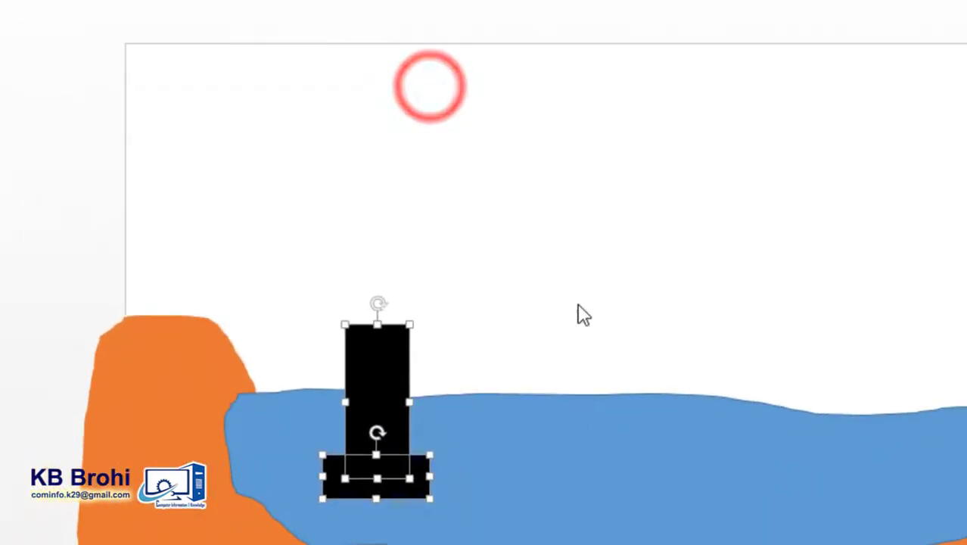
# - Paste the copied pillar as a picture and place it near the water's right end, level with the first pillar
pyautogui.click(548, 279)
pyautogui.rightClick(548, 278)
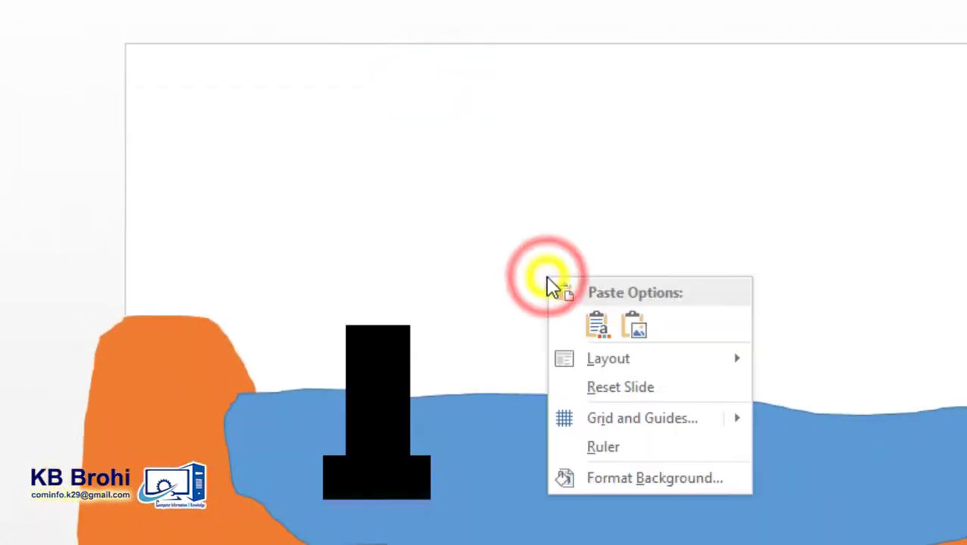
pyautogui.click(639, 336)
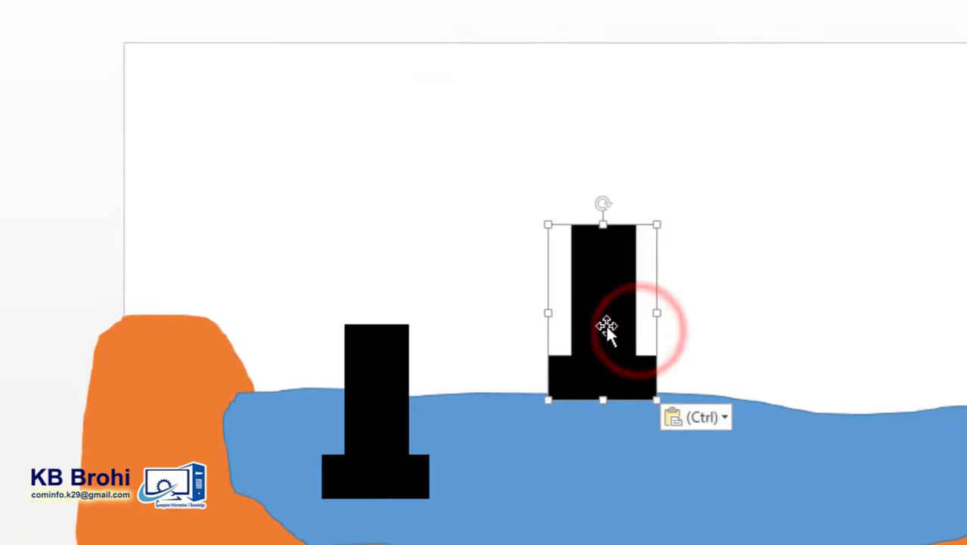
pyautogui.moveTo(641, 334); pyautogui.dragTo(707, 346)
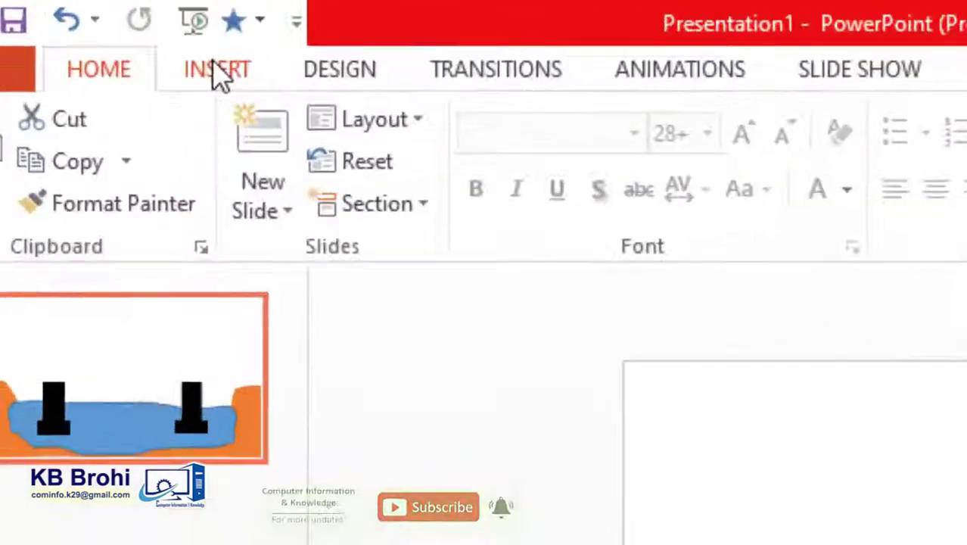
# - Draw a rectangle about 13.33" wide across the whole slide on top of the pillars and cut its height to roughly half
pyautogui.click(217, 70)
pyautogui.click(553, 155)
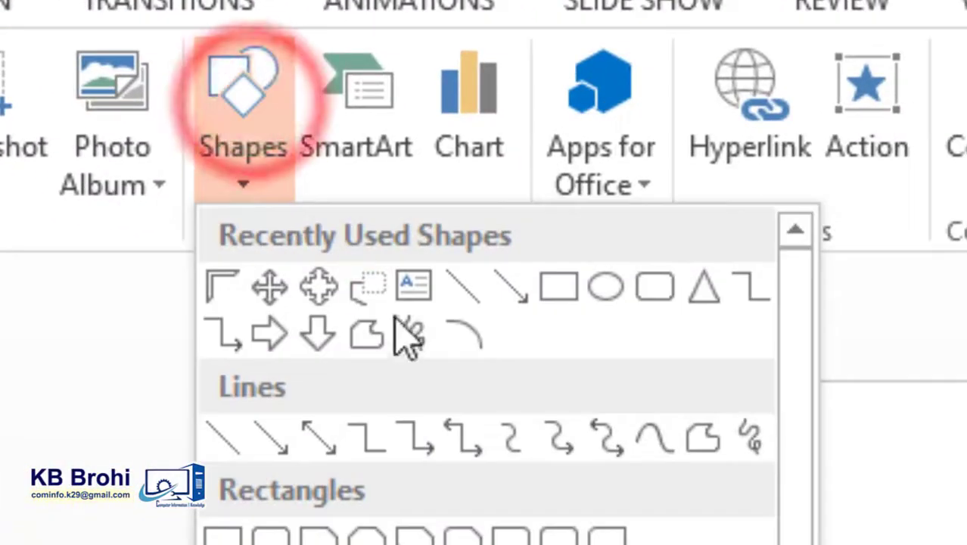
pyautogui.click(546, 292)
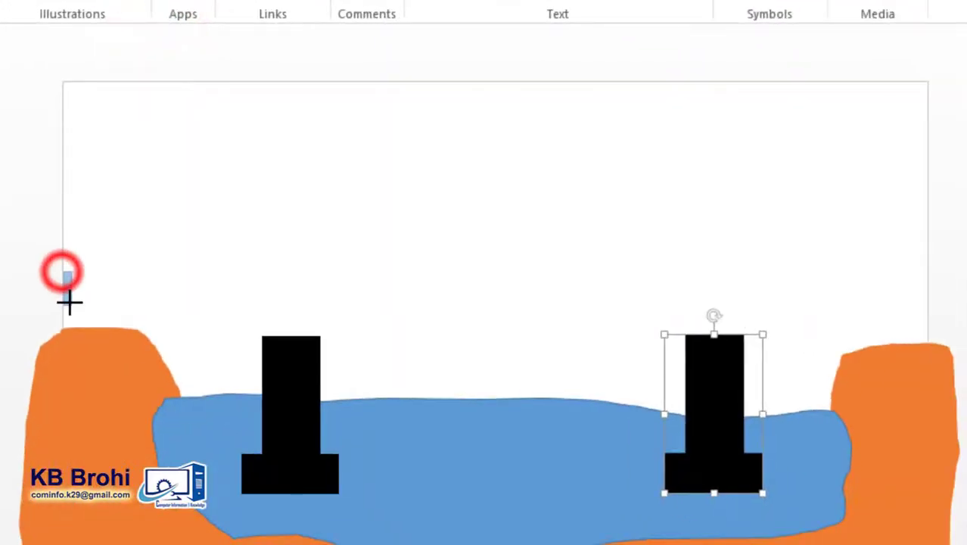
pyautogui.moveTo(69, 301); pyautogui.dragTo(927, 336)
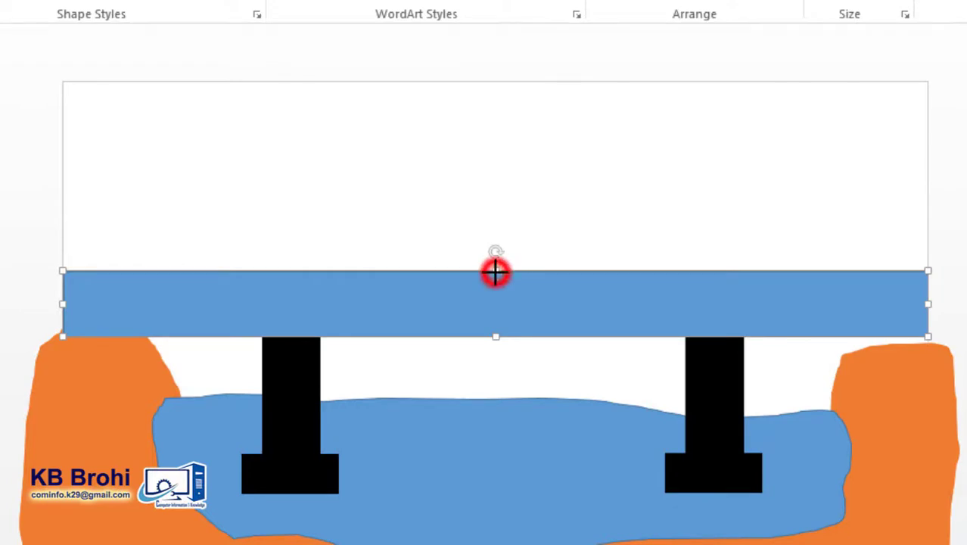
pyautogui.moveTo(495, 271); pyautogui.dragTo(498, 301)
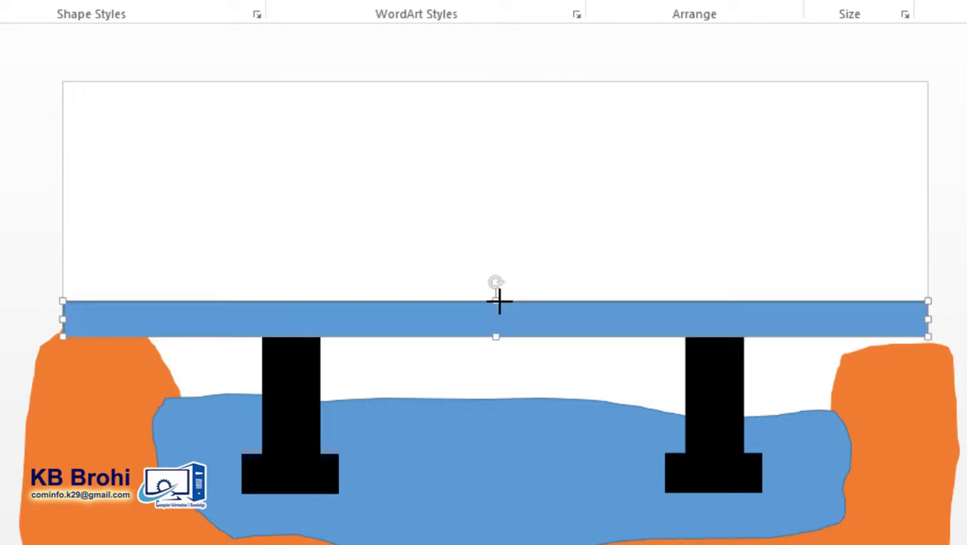
# - Nudge the deck rectangle slightly down so it rests on both orange banks
pyautogui.press('Down')
pyautogui.press('Down')
pyautogui.press('Down')
pyautogui.press('Down')
pyautogui.press('Down')
pyautogui.press('Down')
pyautogui.press('Down')
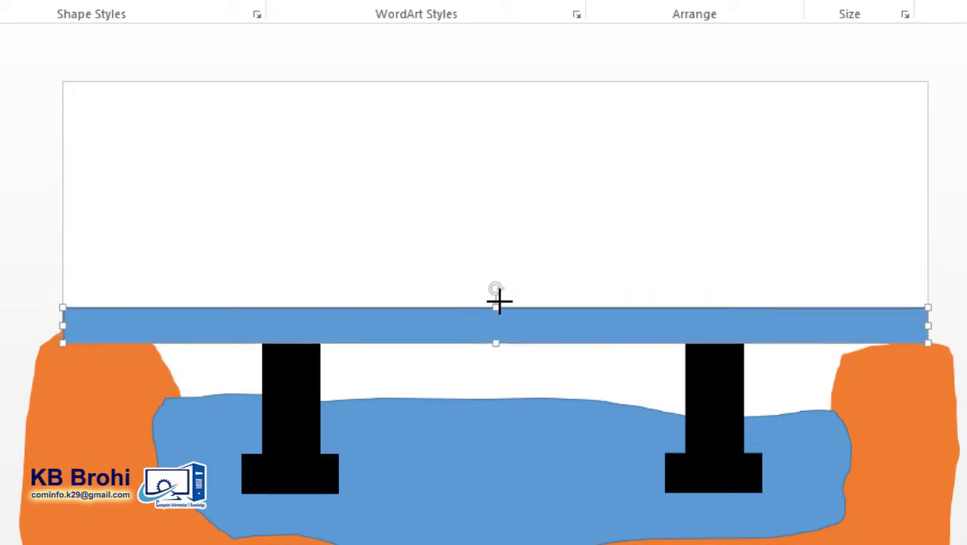
pyautogui.press('Down')
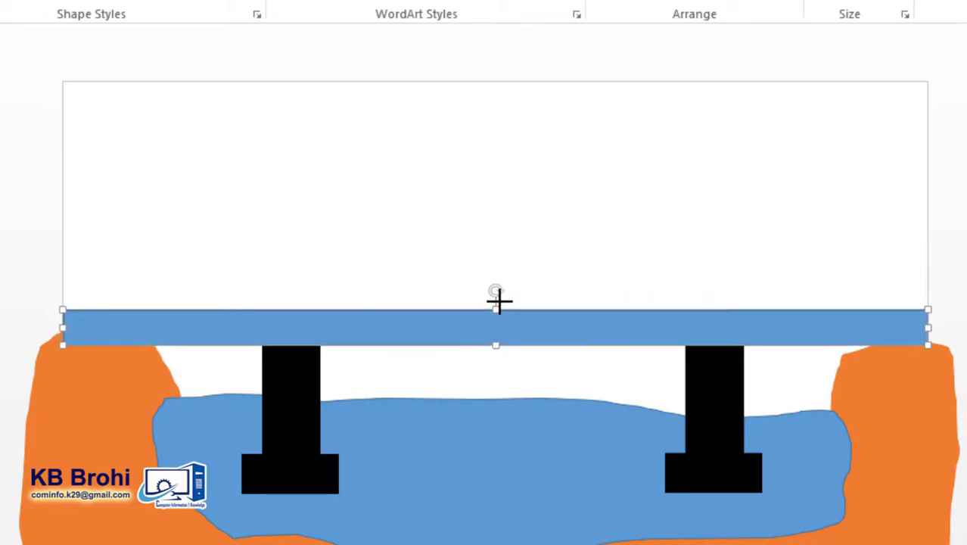
# - Apply the gray colored-fill shape style with a light outline to the bridge deck
pyautogui.click(446, 323)
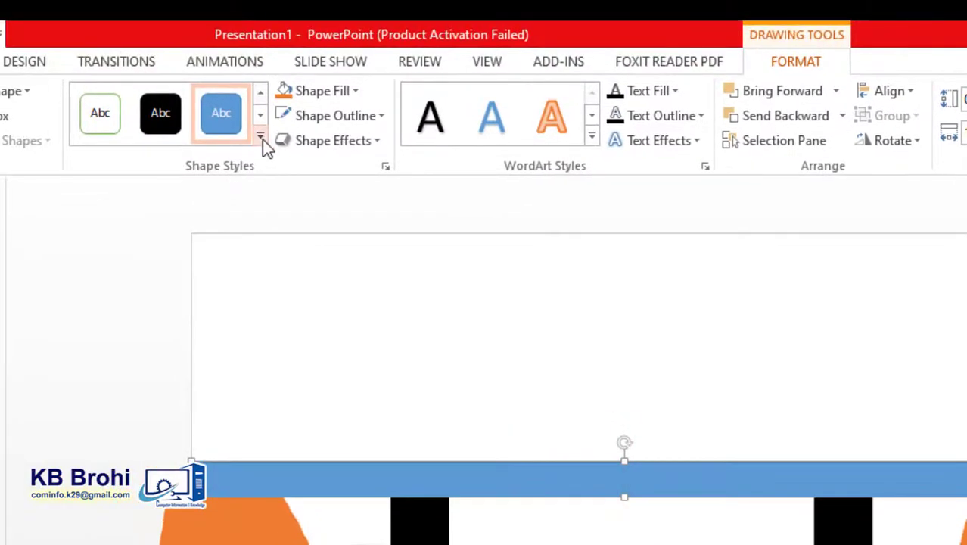
pyautogui.click(260, 139)
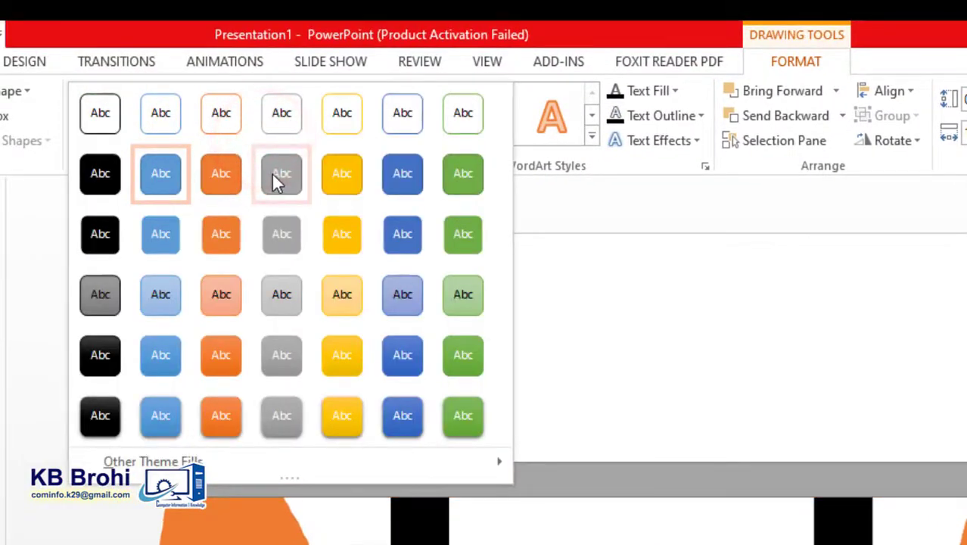
pyautogui.click(281, 234)
pyautogui.click(166, 420)
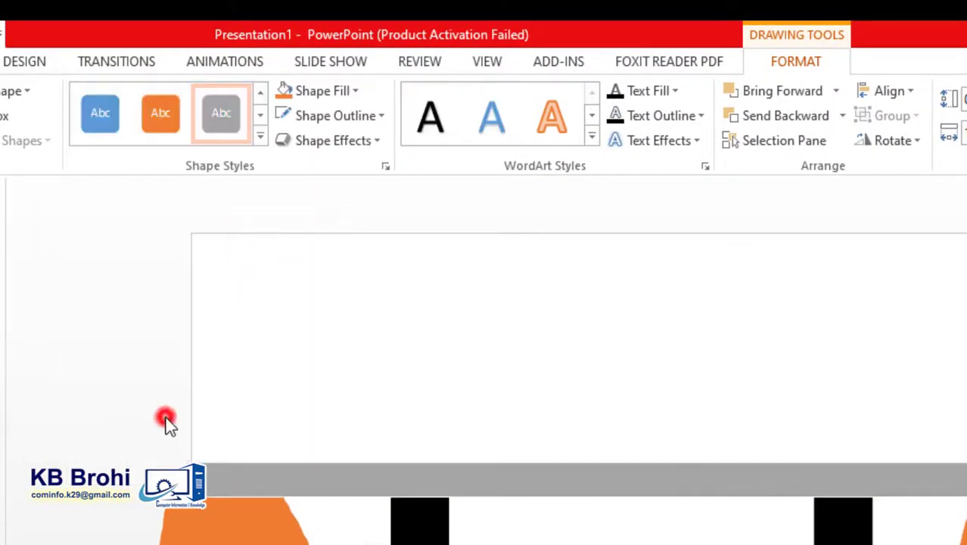
# - Lower the gray deck's upper edge to make it about 0.42" high
pyautogui.click(614, 485)
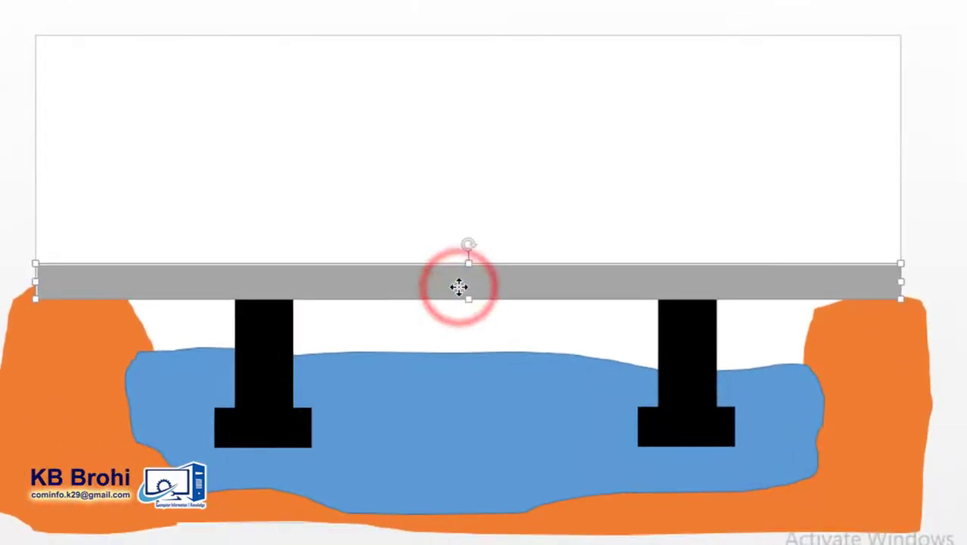
pyautogui.moveTo(468, 263); pyautogui.dragTo(468, 271)
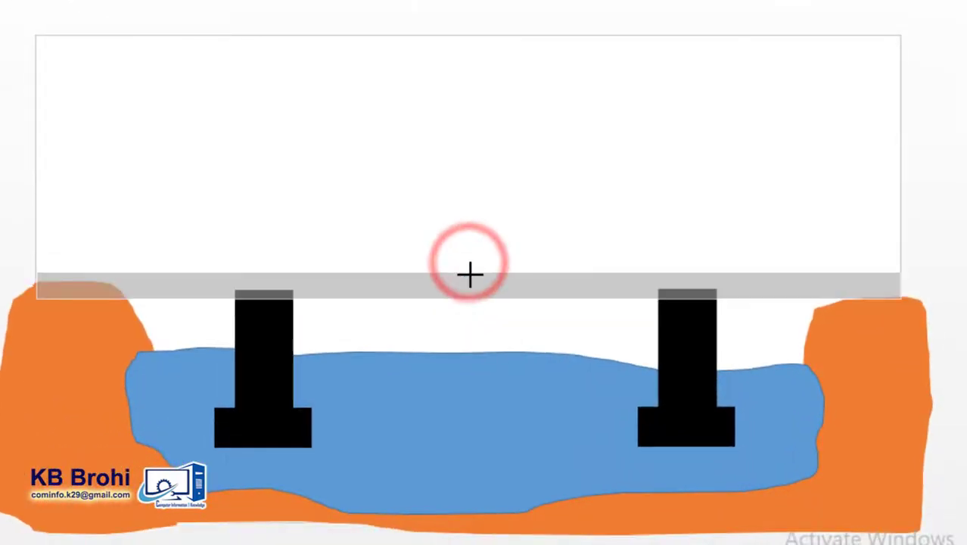
pyautogui.press('Escape')
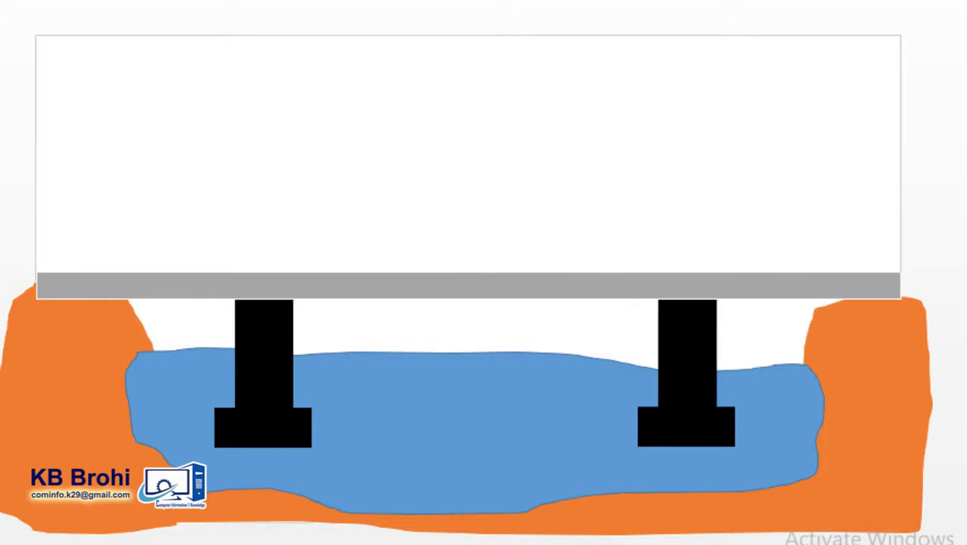
# - Remove the outline from the gray bridge deck
pyautogui.click(329, 290)
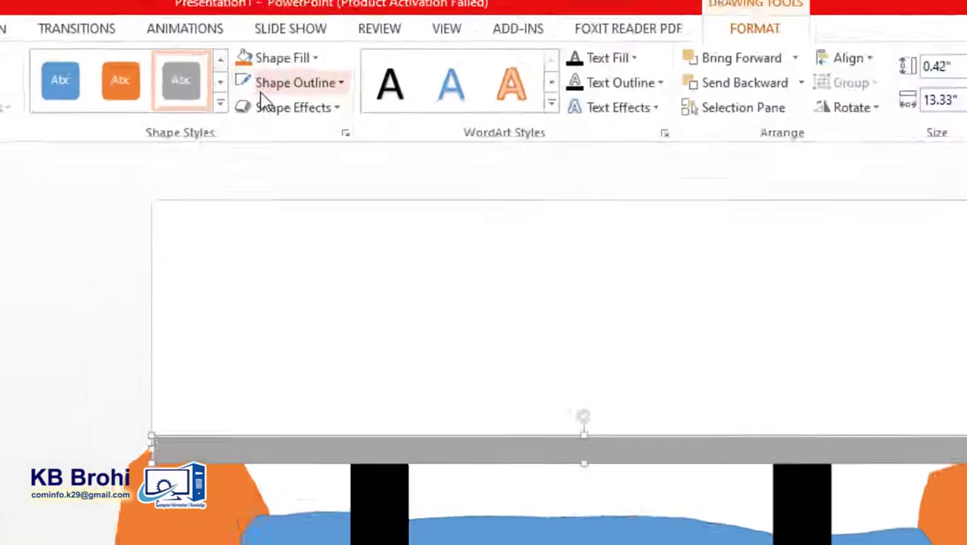
pyautogui.click(216, 35)
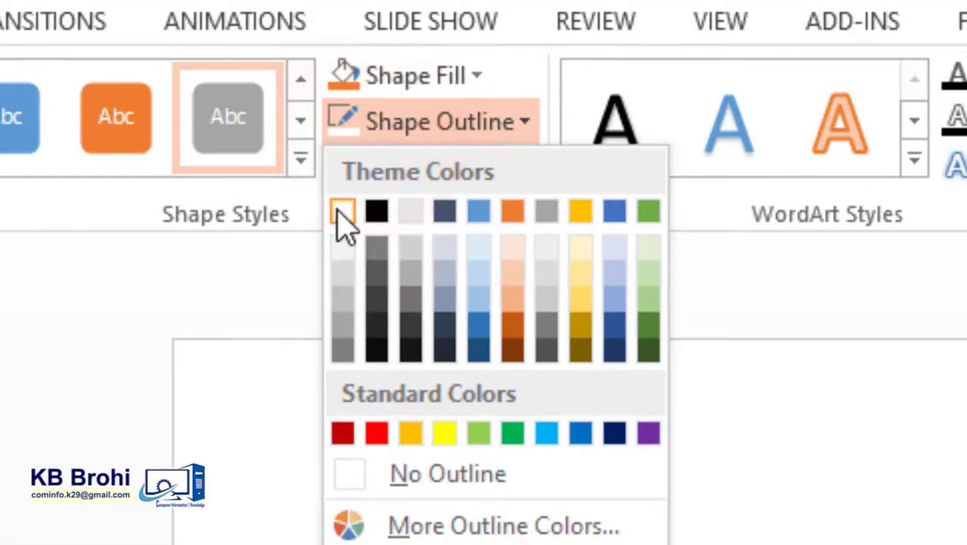
pyautogui.click(456, 475)
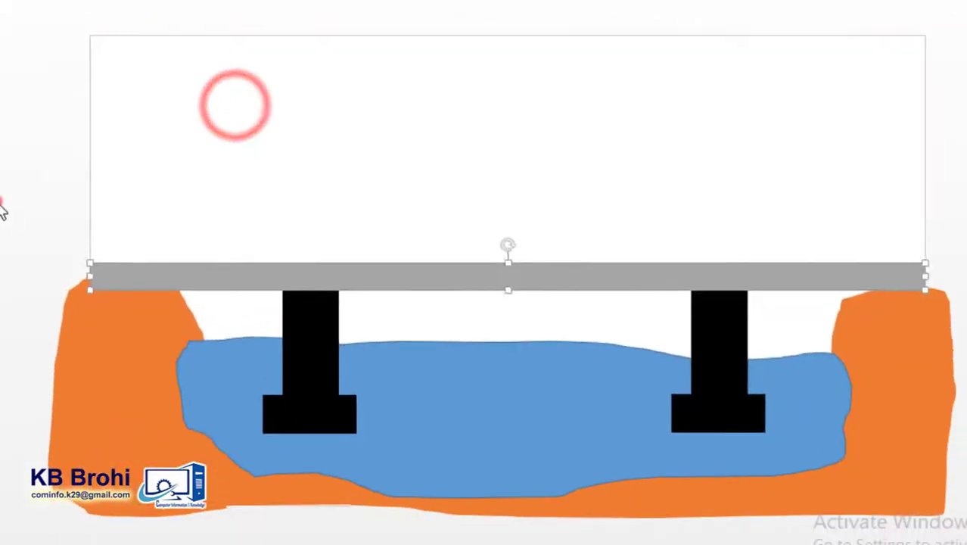
pyautogui.click(9, 203)
# - Duplicate the gray deck and place the copy just above it, aligned with the slide's width
pyautogui.click(377, 281)
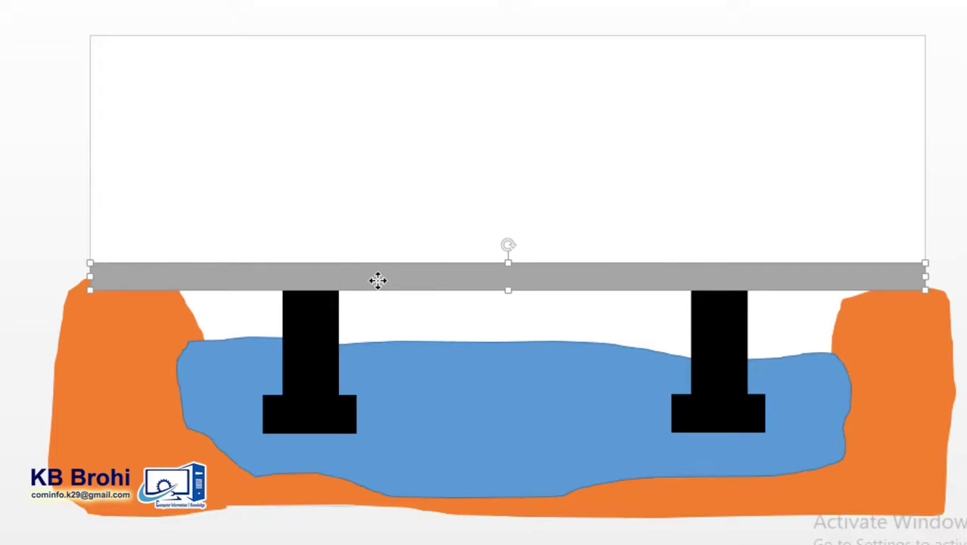
pyautogui.rightClick(397, 280)
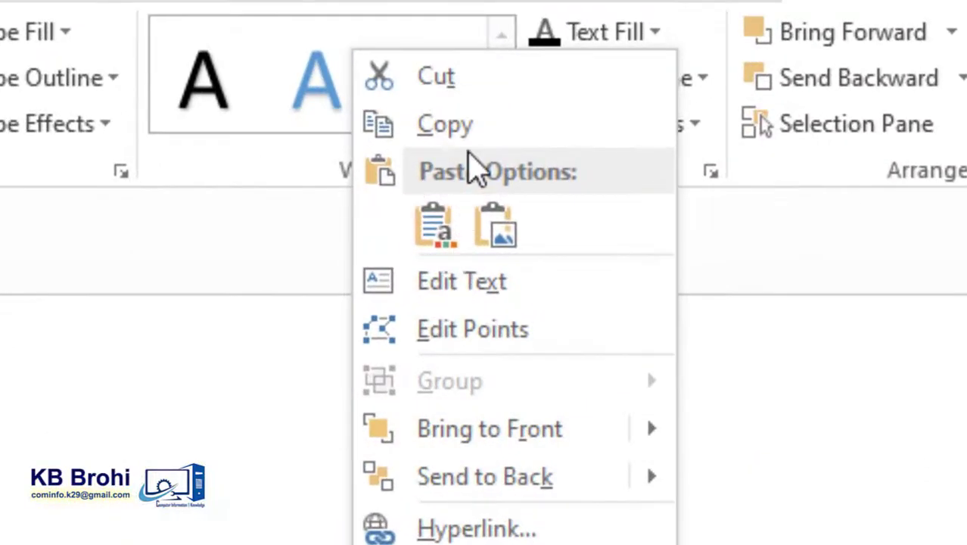
pyautogui.click(454, 132)
pyautogui.rightClick(323, 474)
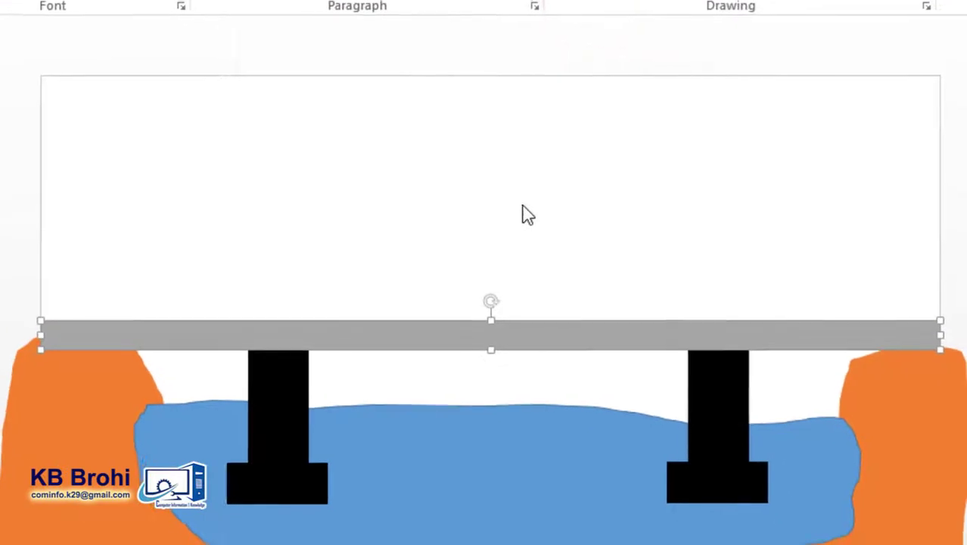
pyautogui.hotkey('ctrl', 'v')
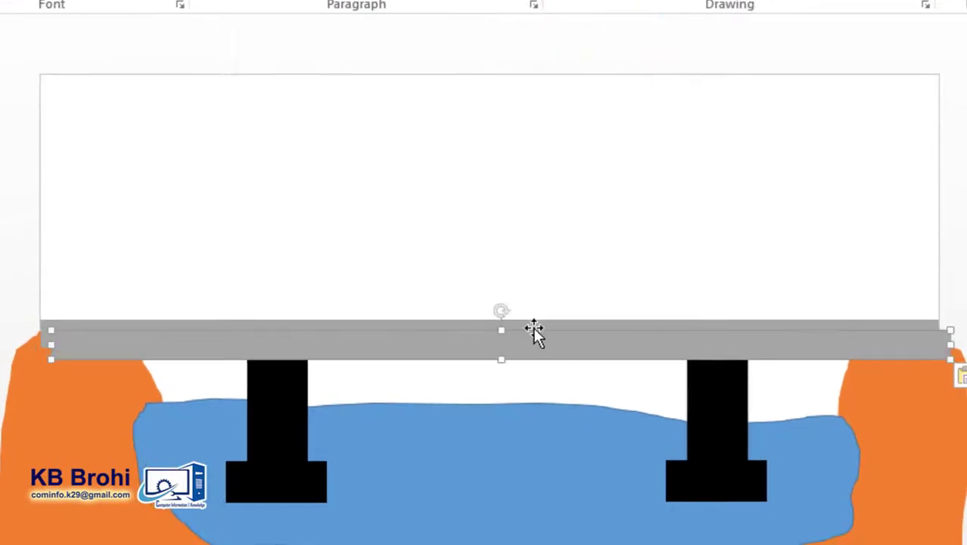
pyautogui.moveTo(533, 342); pyautogui.dragTo(533, 293)
pyautogui.moveTo(533, 287); pyautogui.dragTo(524, 284)
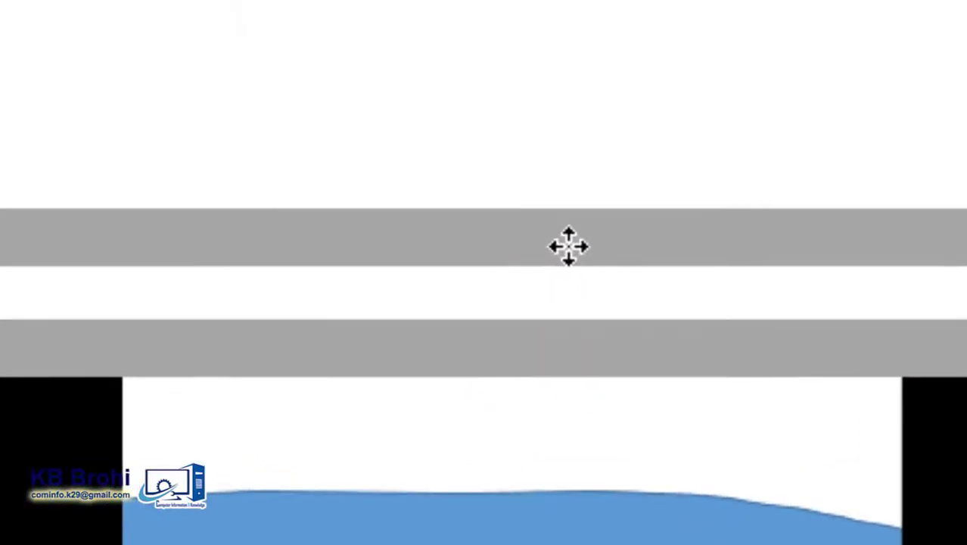
# - Reduce the upper bar's height to about half to form a railing and nudge it slightly down toward the deck
pyautogui.moveTo(568, 246); pyautogui.dragTo(565, 250)
pyautogui.moveTo(494, 266); pyautogui.dragTo(497, 238)
pyautogui.hotkey('ctrl', 'Down')
pyautogui.hotkey('ctrl', 'Down')
pyautogui.hotkey('ctrl', 'Down')
pyautogui.hotkey('ctrl', 'Down')
pyautogui.hotkey('ctrl', 'Down')
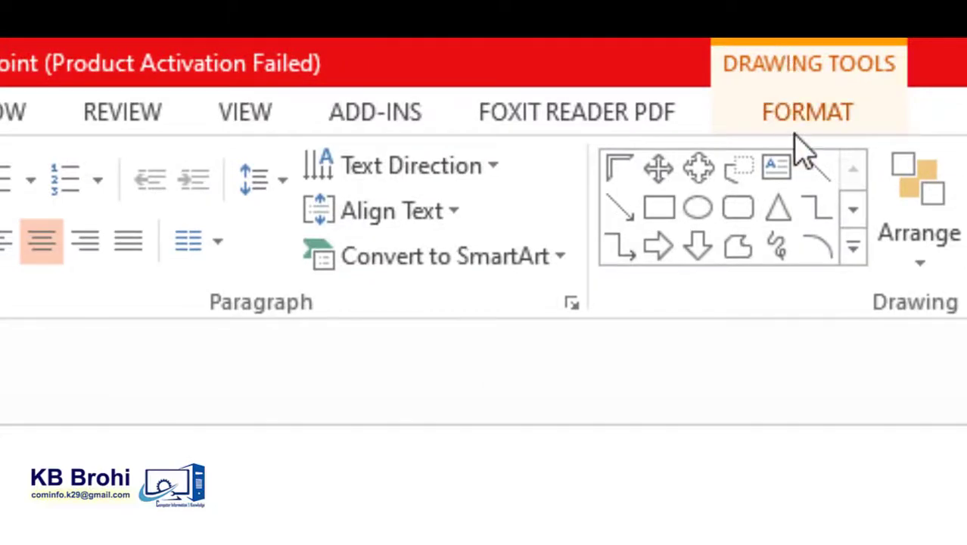
# - Apply the shadowed gradient Gray-50%, Accent 3 shape style to the railing bar
pyautogui.click(805, 129)
pyautogui.click(675, 231)
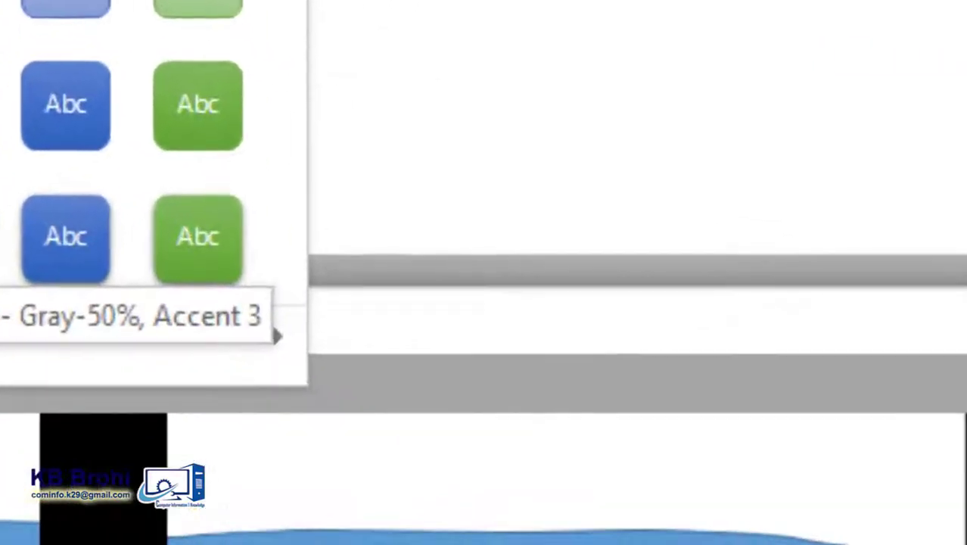
pyautogui.click(2, 239)
# - Fine-tune the railing's height by moving its lower edge, leaving a thin bar across the slide's full width
pyautogui.moveTo(531, 275); pyautogui.dragTo(531, 267)
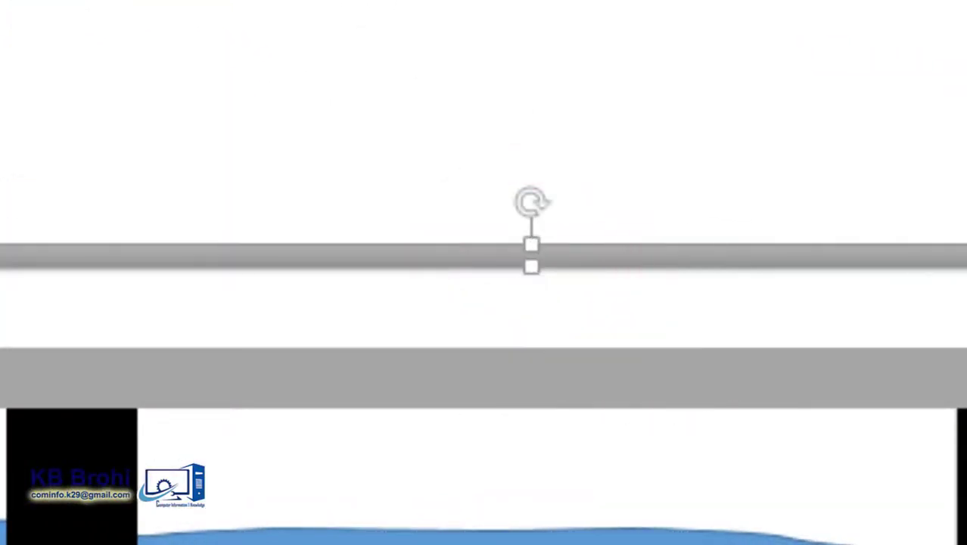
pyautogui.click(951, 178)
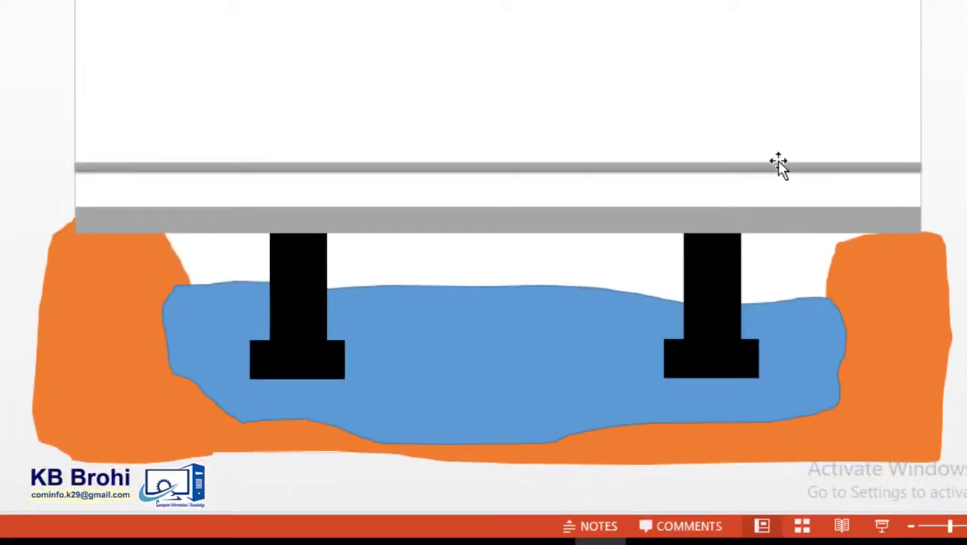
pyautogui.click(817, 168)
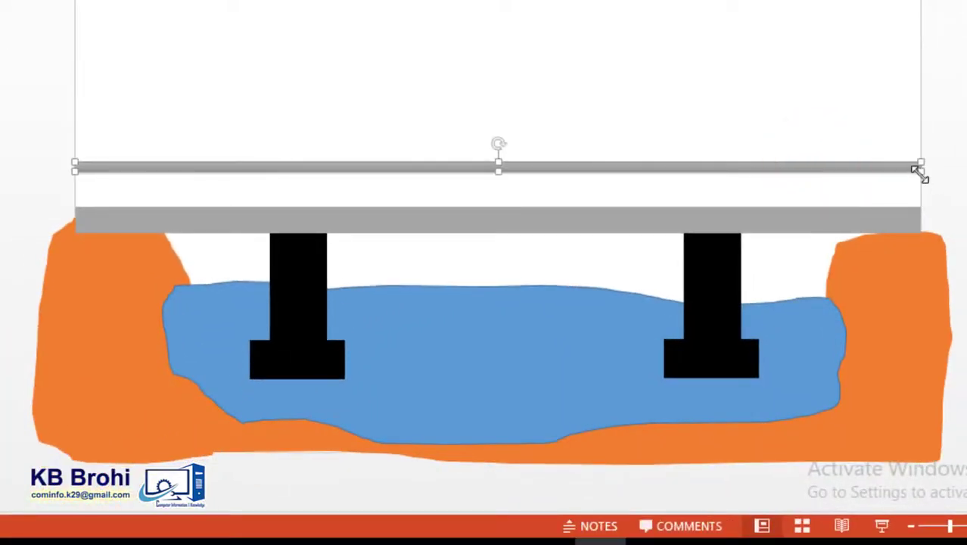
pyautogui.moveTo(921, 172); pyautogui.dragTo(926, 173)
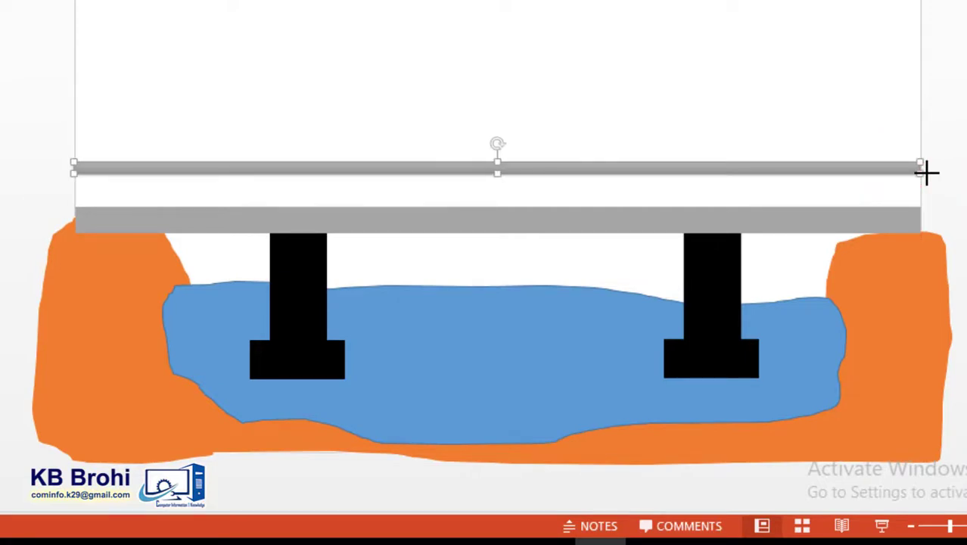
pyautogui.click(753, 146)
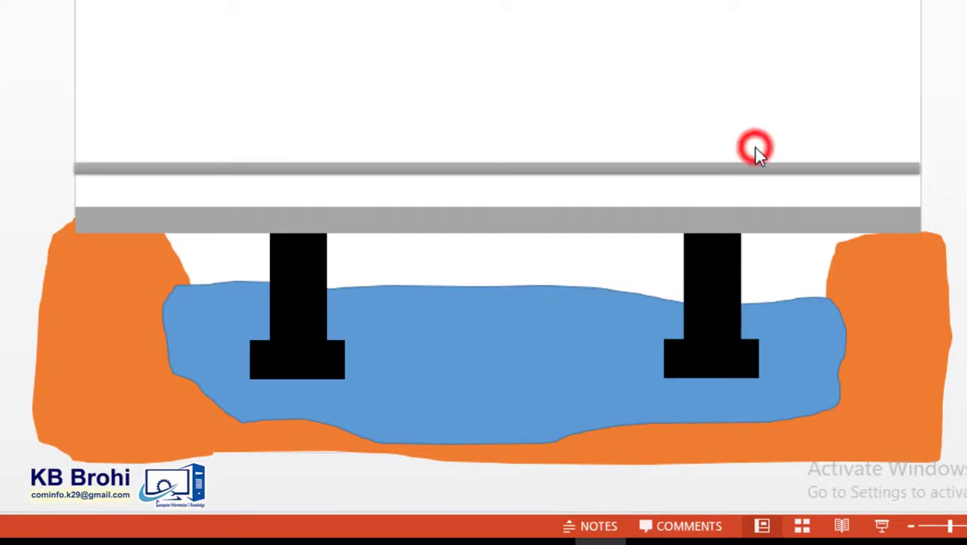
pyautogui.click(682, 166)
pyautogui.click(965, 144)
pyautogui.moveTo(951, 528); pyautogui.dragTo(836, 499)
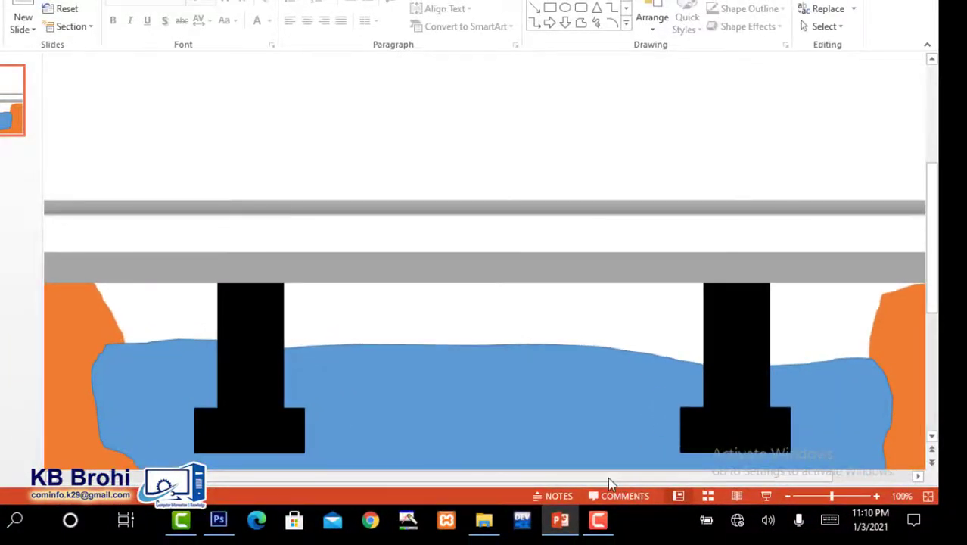
pyautogui.moveTo(577, 478); pyautogui.dragTo(453, 484)
pyautogui.click(451, 479)
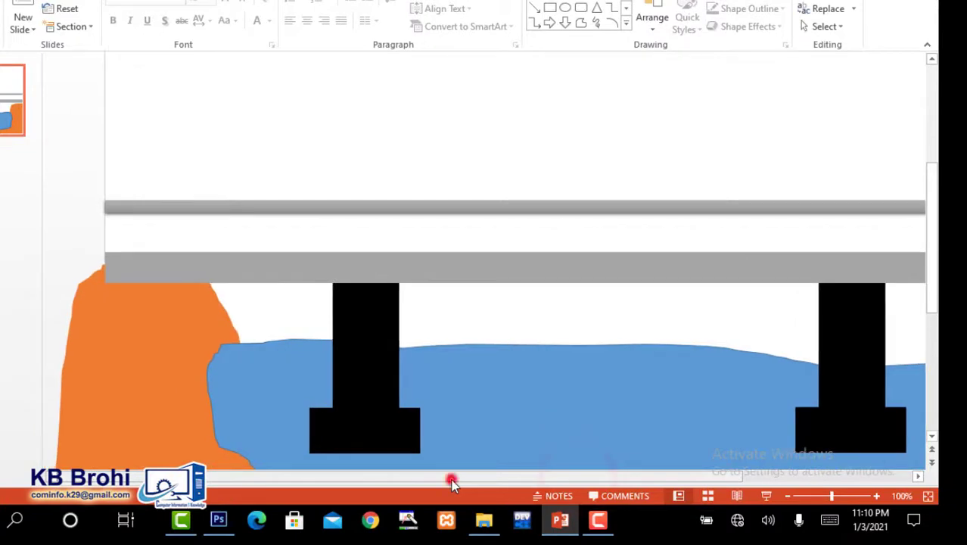
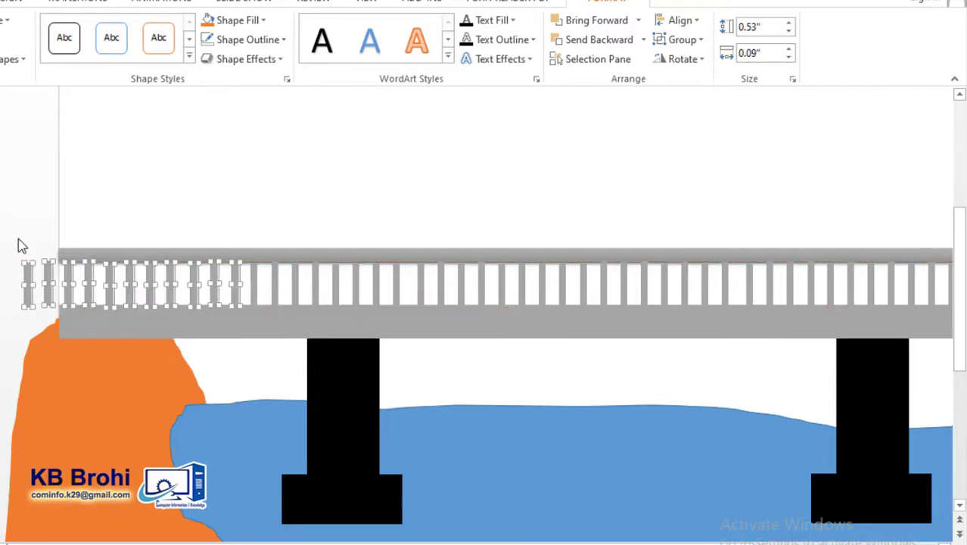
# - Delete the surplus railing posts that extend beyond the slide's left edge
pyautogui.moveTo(7, 239); pyautogui.dragTo(54, 323)
pyautogui.press('Delete')
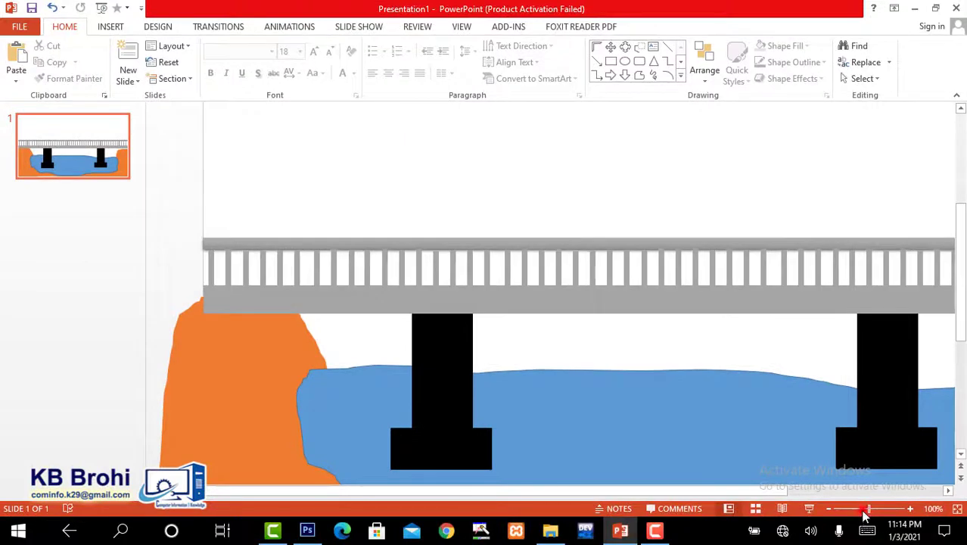
pyautogui.click(863, 509)
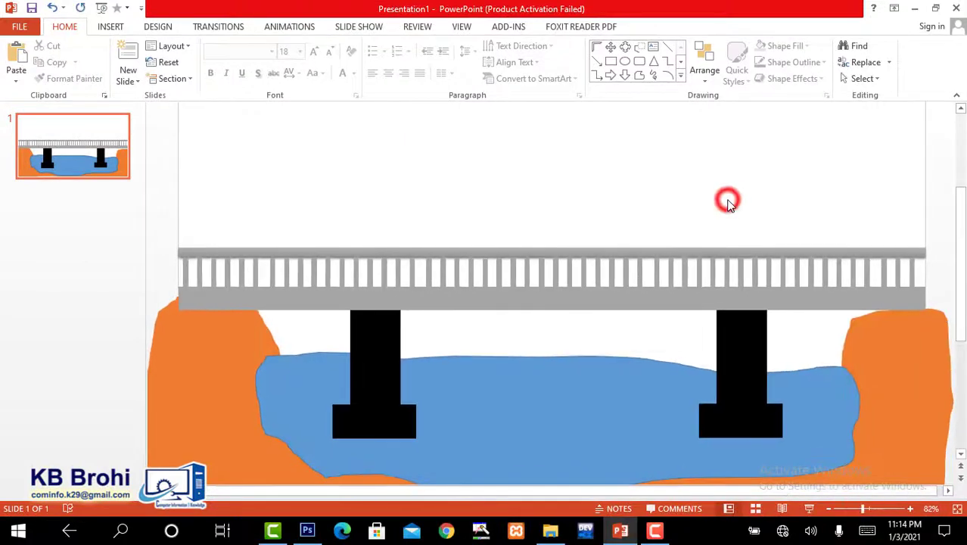
# - Copy the bus image Picture1.png from the channel work folder in File Explorer and paste it onto the PowerPoint slide
pyautogui.click(551, 530)
pyautogui.click(611, 264)
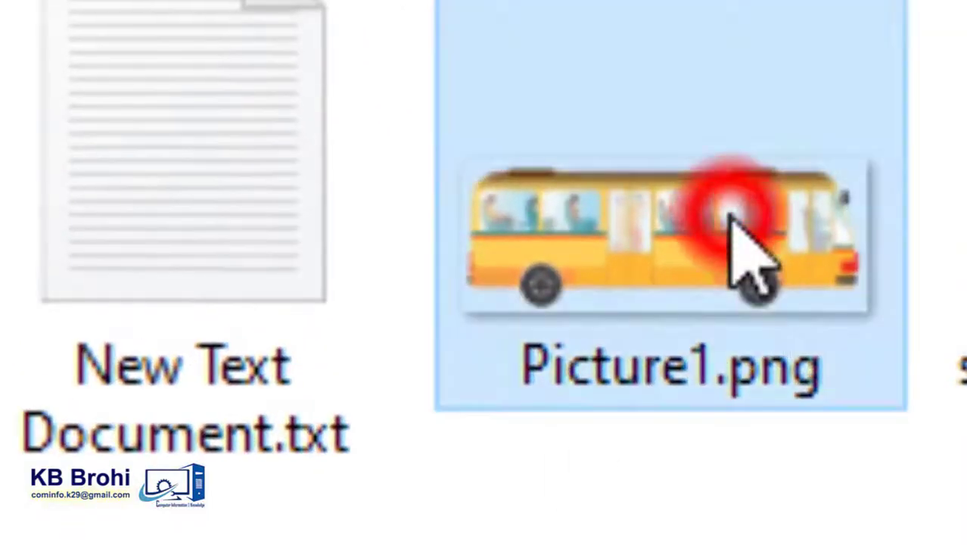
pyautogui.doubleClick(729, 214)
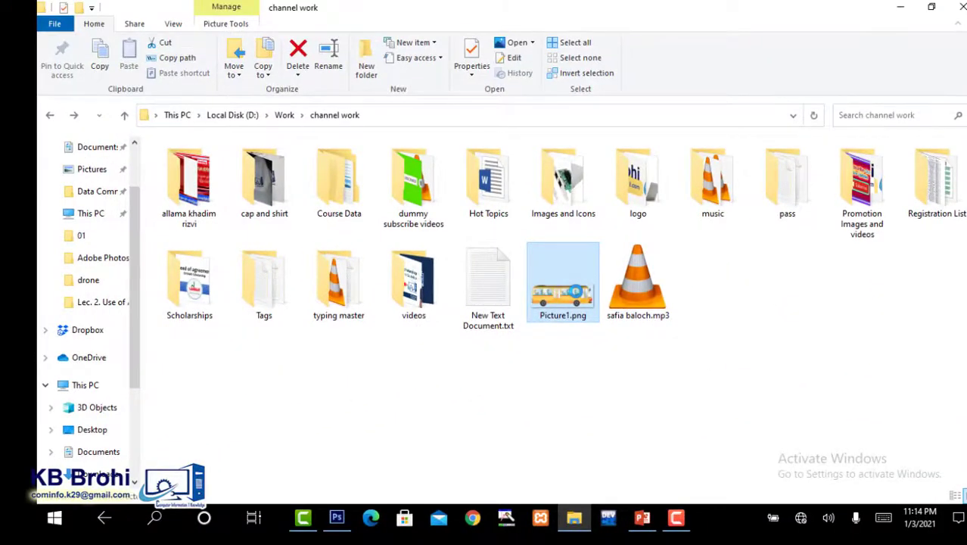
pyautogui.rightClick(582, 276)
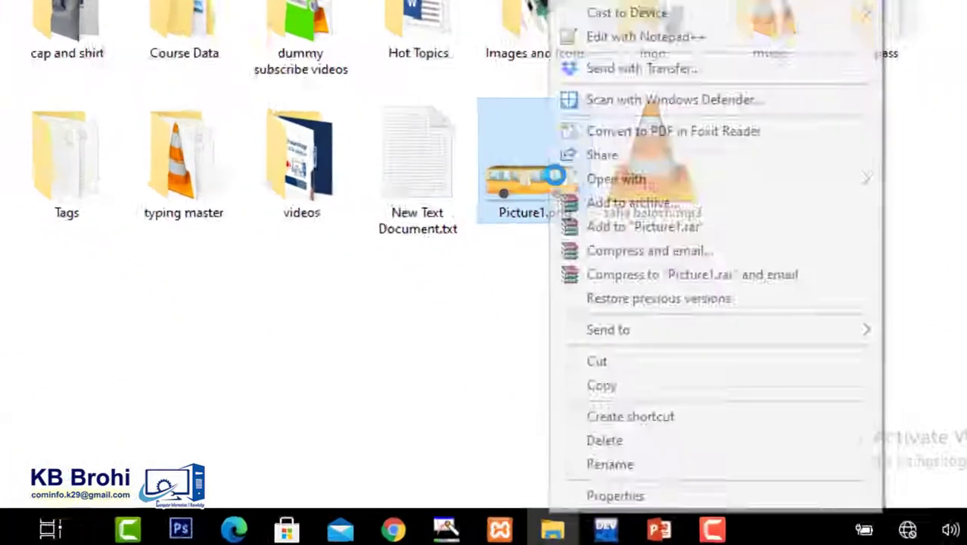
pyautogui.click(607, 425)
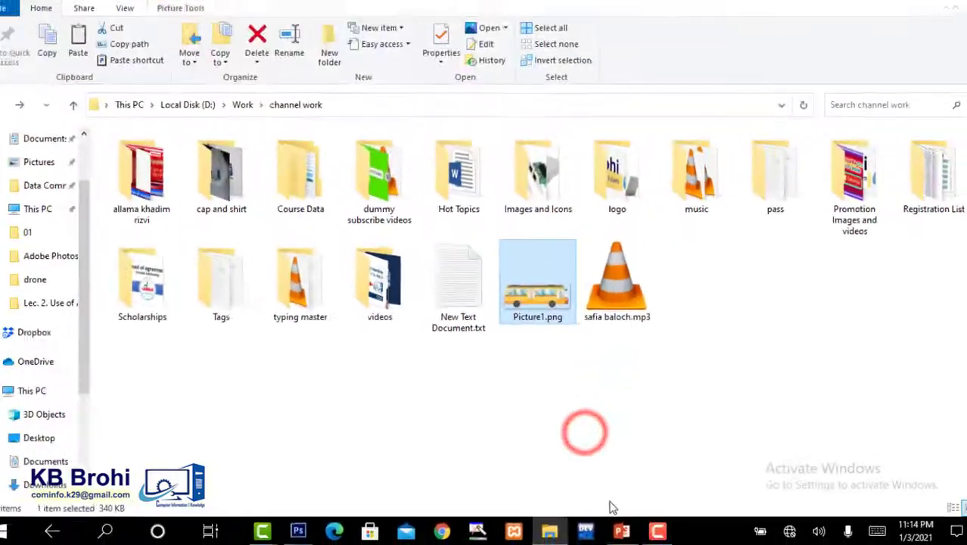
pyautogui.click(675, 538)
pyautogui.rightClick(469, 165)
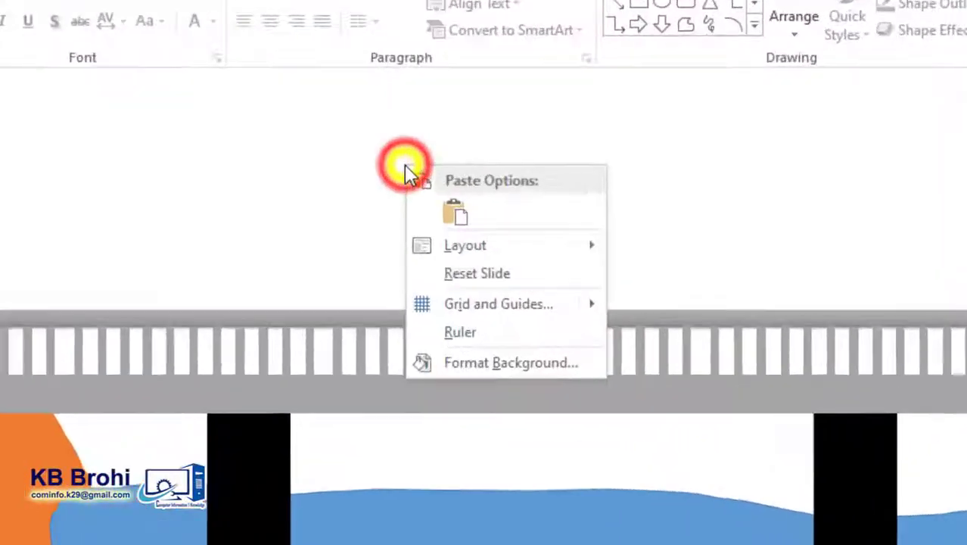
pyautogui.click(502, 194)
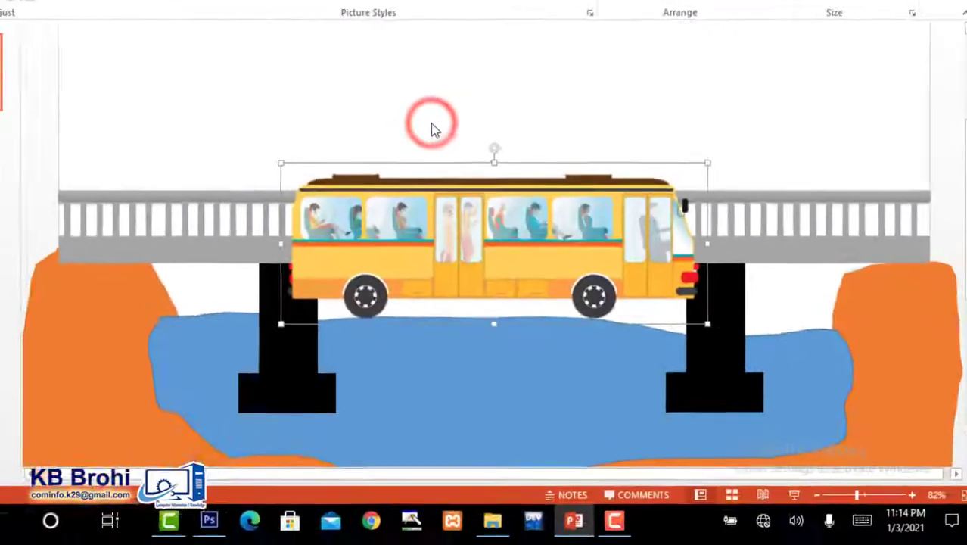
# - Move the bus picture onto the bridge deck and scale it down to about 1.83 inches high
pyautogui.moveTo(454, 231); pyautogui.dragTo(592, 191)
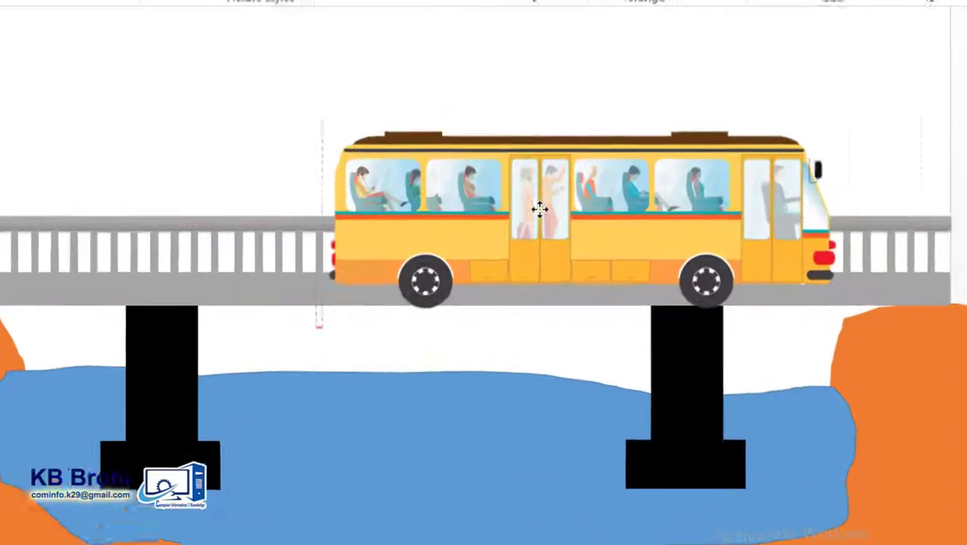
pyautogui.moveTo(833, 194); pyautogui.dragTo(696, 187)
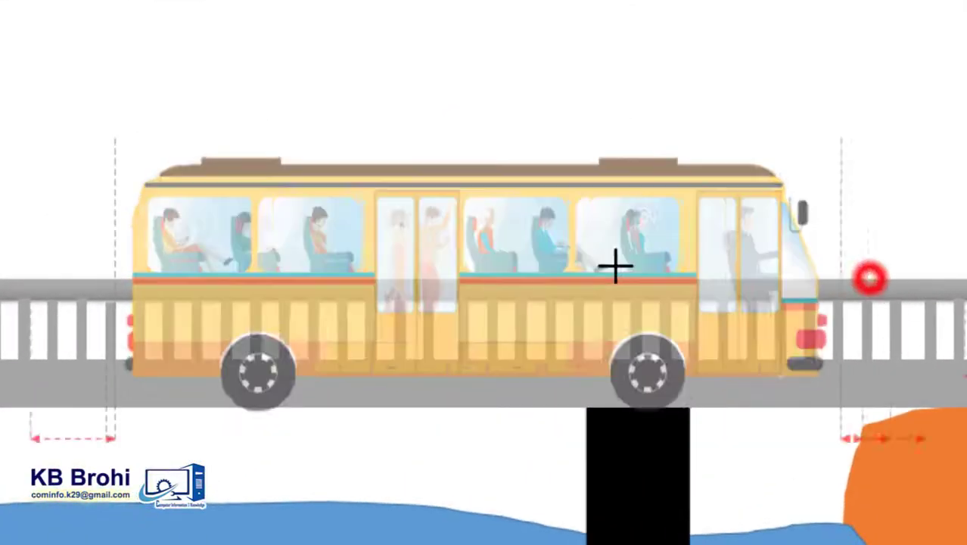
pyautogui.moveTo(615, 264); pyautogui.dragTo(228, 175)
pyautogui.moveTo(227, 79); pyautogui.dragTo(349, 156)
# - Mirror the bus horizontally so it faces left and widen it to about 3.89 inches
pyautogui.moveTo(490, 260); pyautogui.dragTo(966, 223)
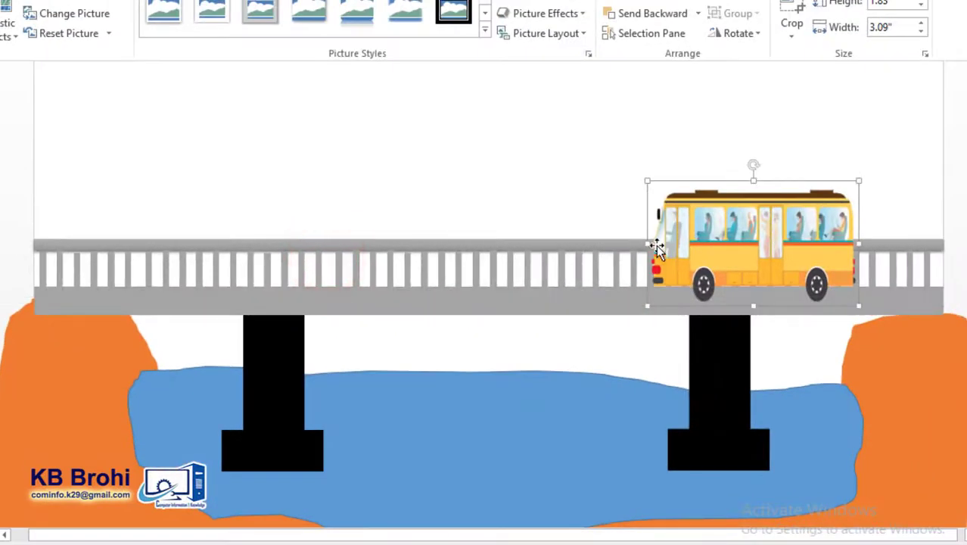
pyautogui.moveTo(648, 243); pyautogui.dragTo(592, 243)
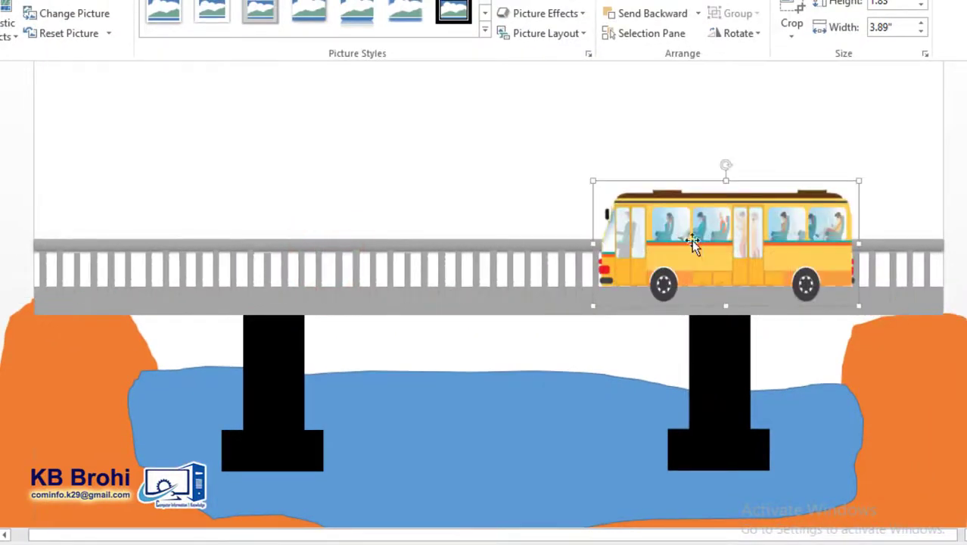
# - Place the bus at the right end of the bridge and send it to the back, behind the railing
pyautogui.moveTo(723, 240); pyautogui.dragTo(812, 226)
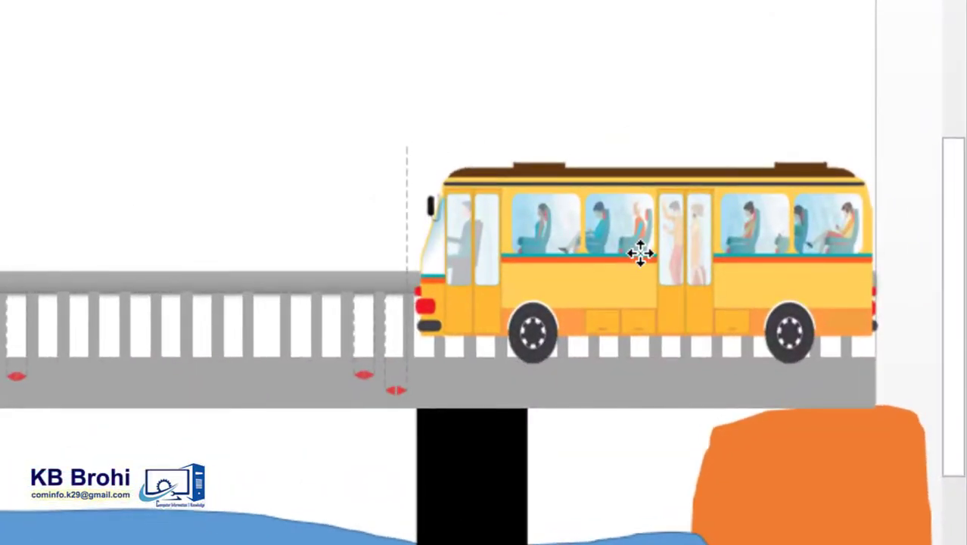
pyautogui.moveTo(640, 253); pyautogui.dragTo(640, 253)
pyautogui.rightClick(639, 254)
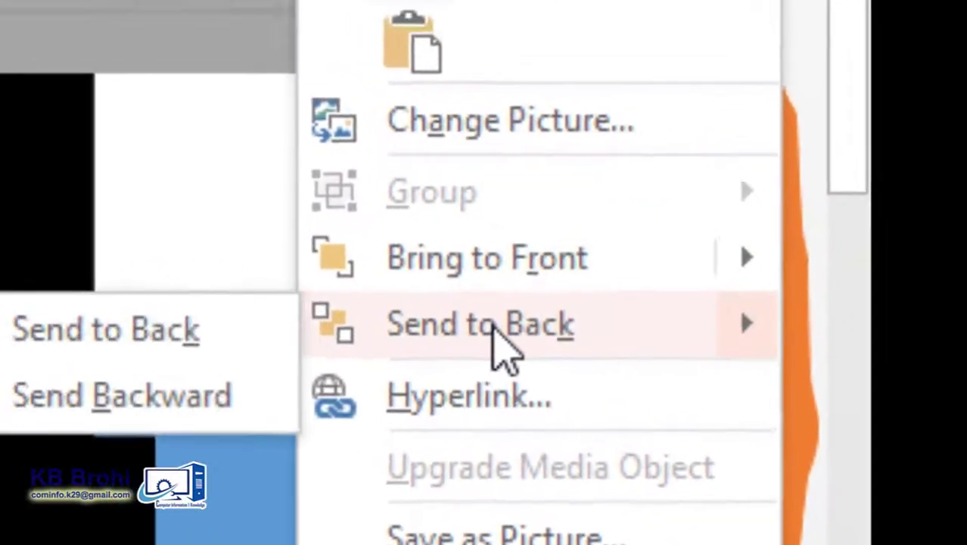
pyautogui.click(471, 296)
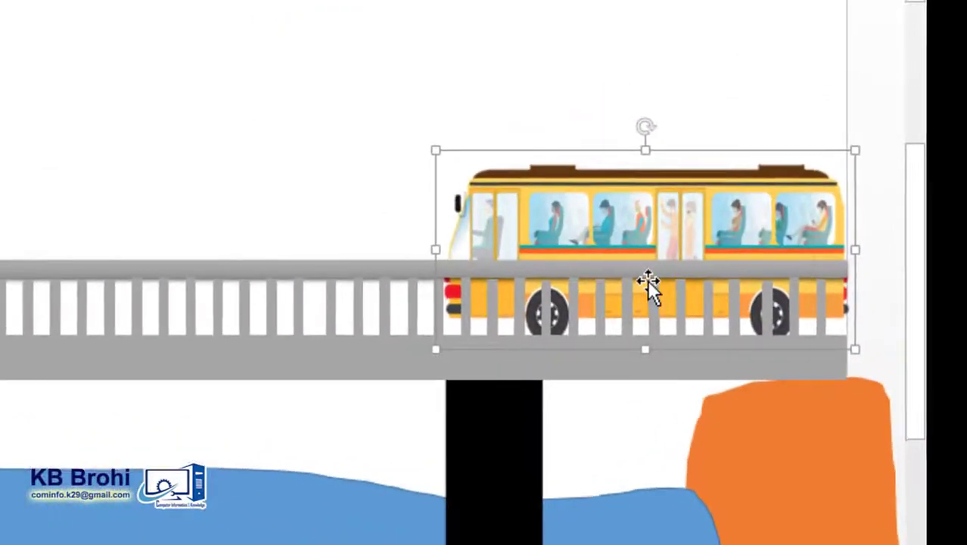
pyautogui.click(647, 279)
pyautogui.click(340, 144)
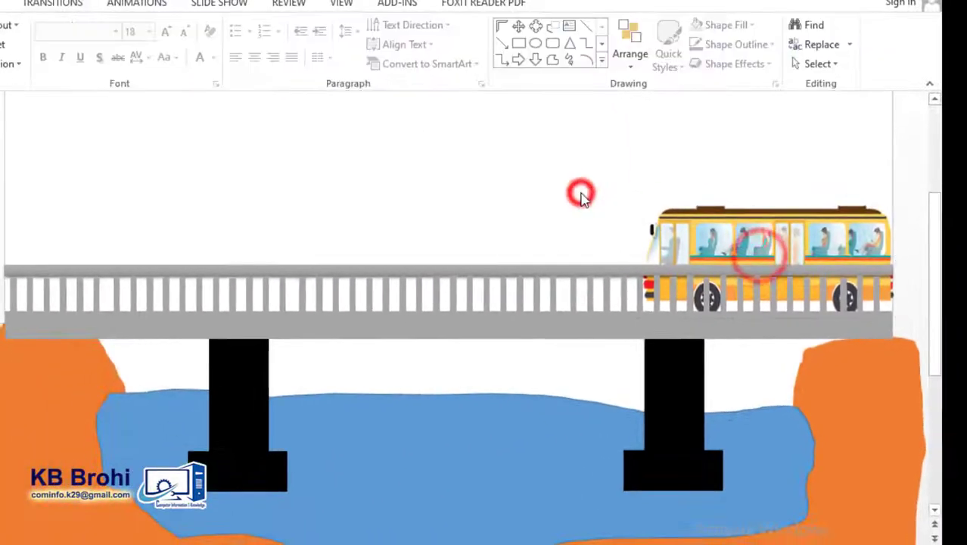
# - Add a Left motion path animation from the additional motion paths to the bus picture
pyautogui.click(60, 7)
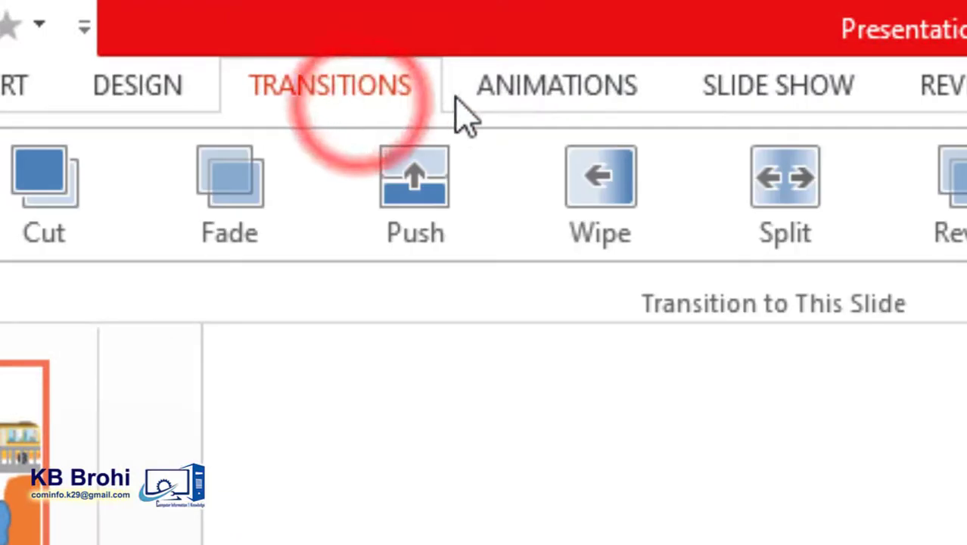
pyautogui.click(503, 113)
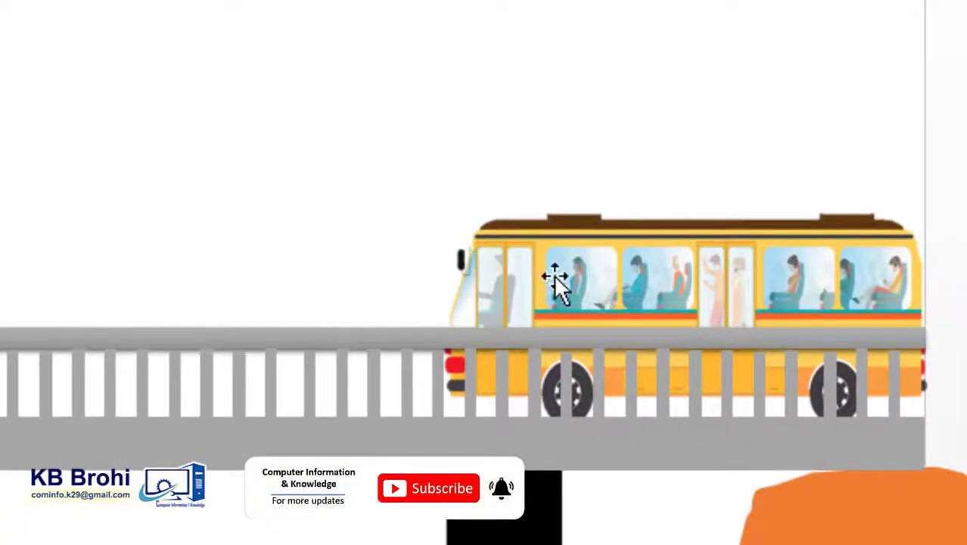
pyautogui.click(609, 293)
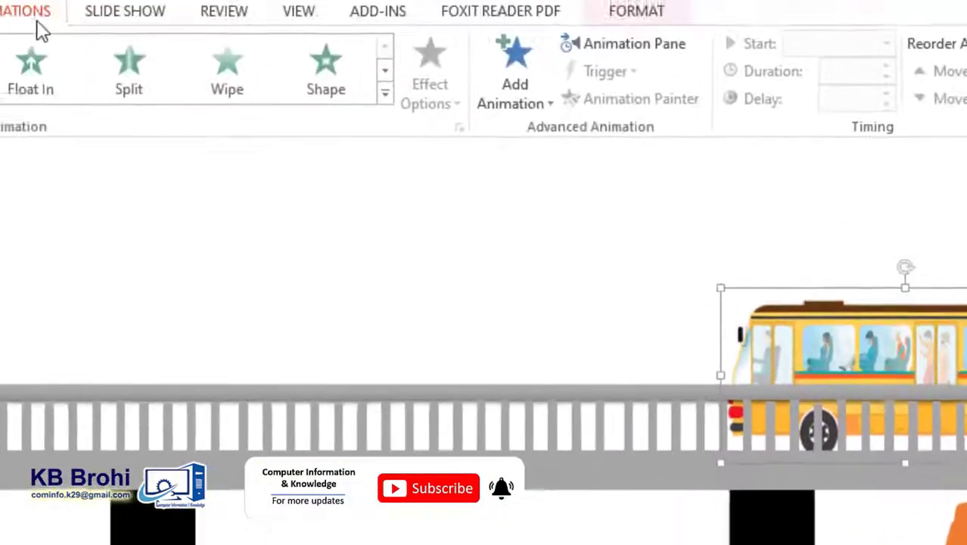
pyautogui.click(115, 50)
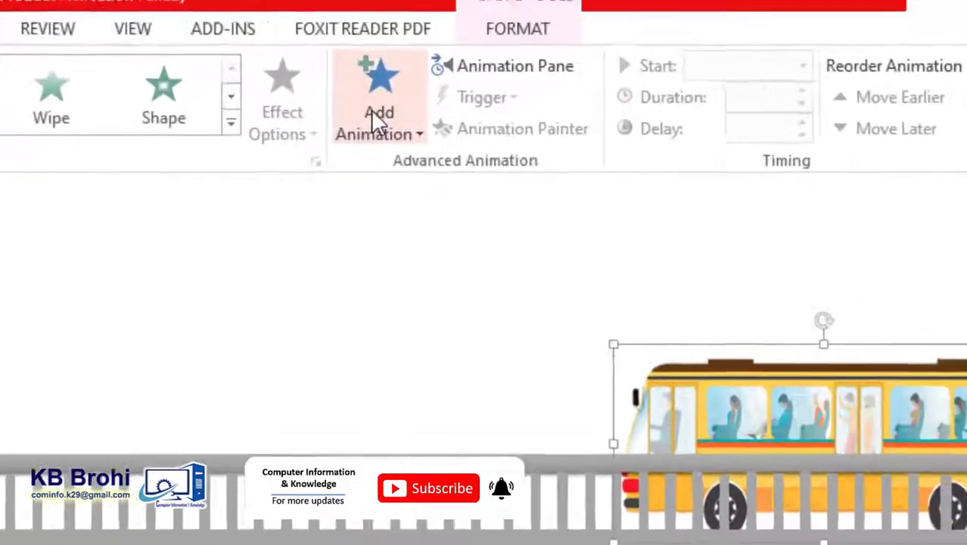
pyautogui.click(571, 120)
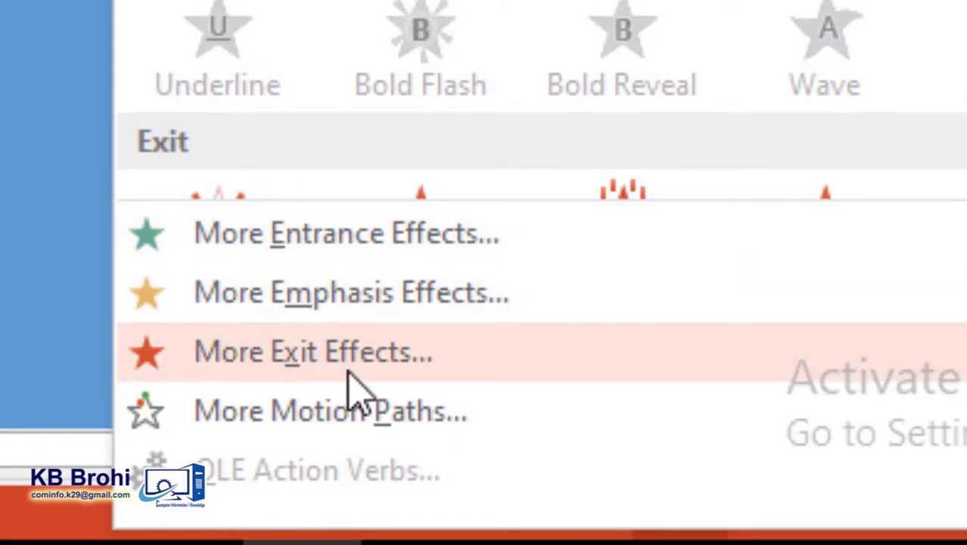
pyautogui.click(332, 428)
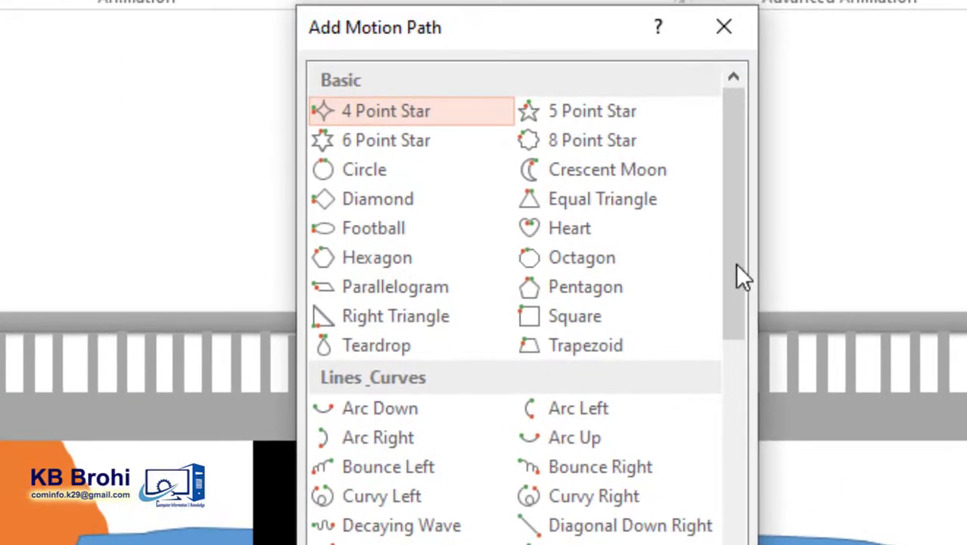
pyautogui.moveTo(737, 265); pyautogui.dragTo(734, 436)
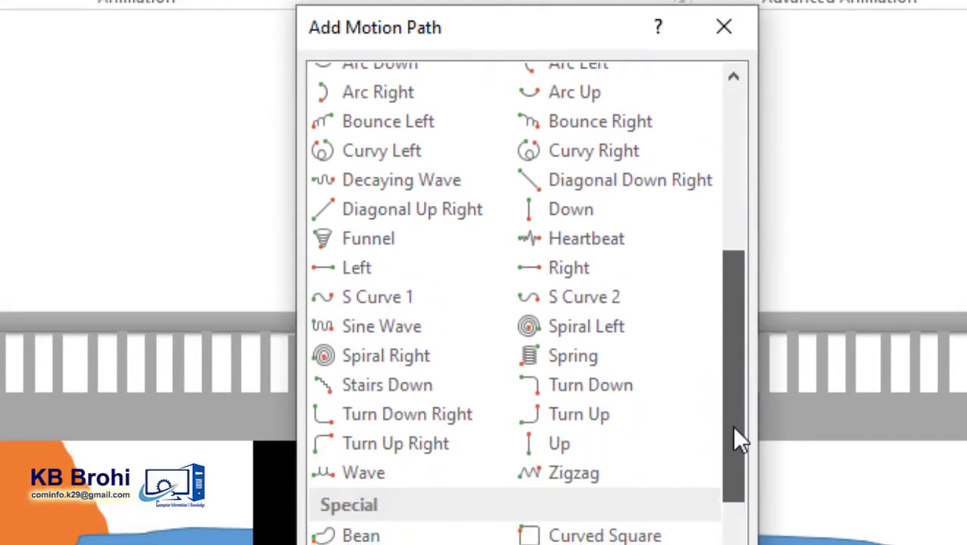
pyautogui.click(343, 276)
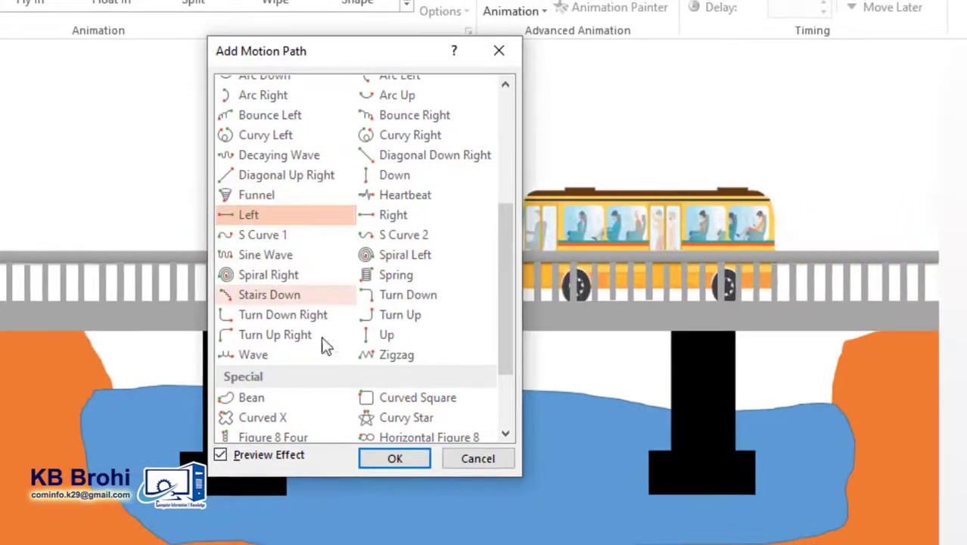
pyautogui.click(382, 459)
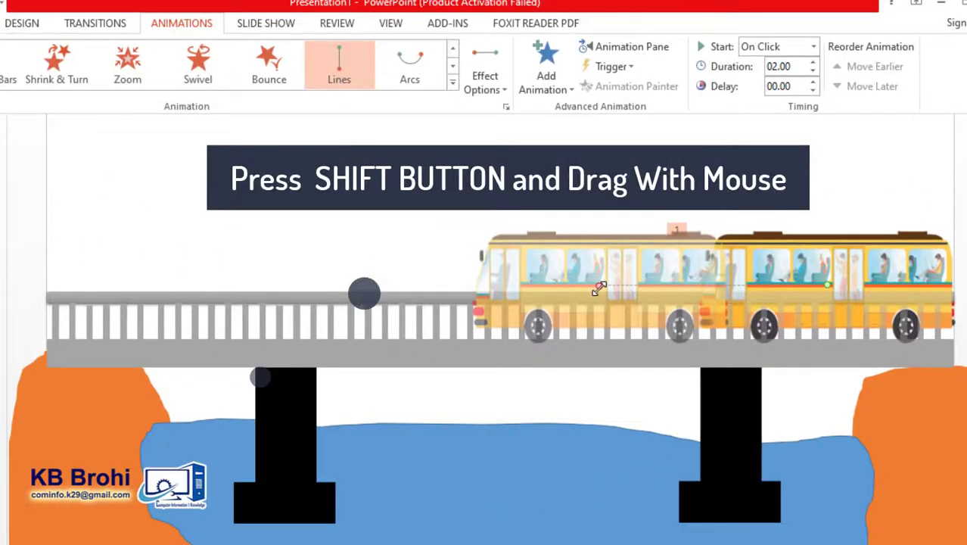
# - Extend the bus's motion path in a straight horizontal line past the slide's left edge and preview the animation
pyautogui.moveTo(598, 288); pyautogui.dragTo(139, 266)
pyautogui.moveTo(262, 241); pyautogui.dragTo(129, 241)
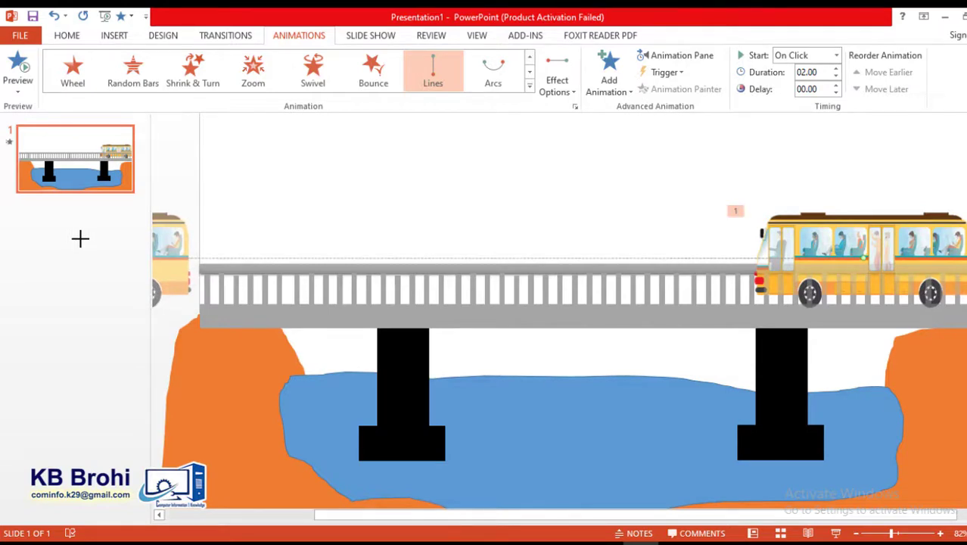
pyautogui.click(20, 68)
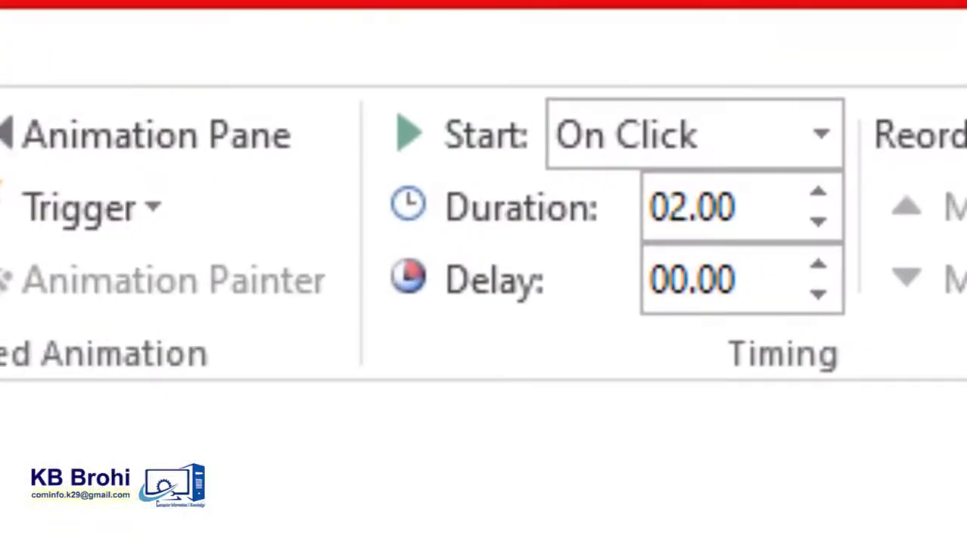
# - Set the bus animation's duration to 08.00 seconds and preview it
pyautogui.click(704, 206)
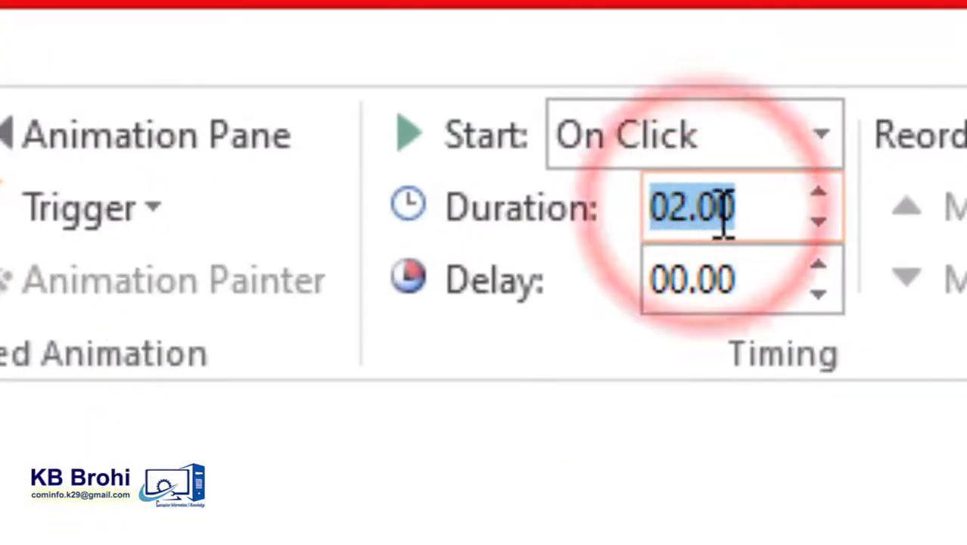
pyautogui.click(688, 206)
pyautogui.press('BackSpace')
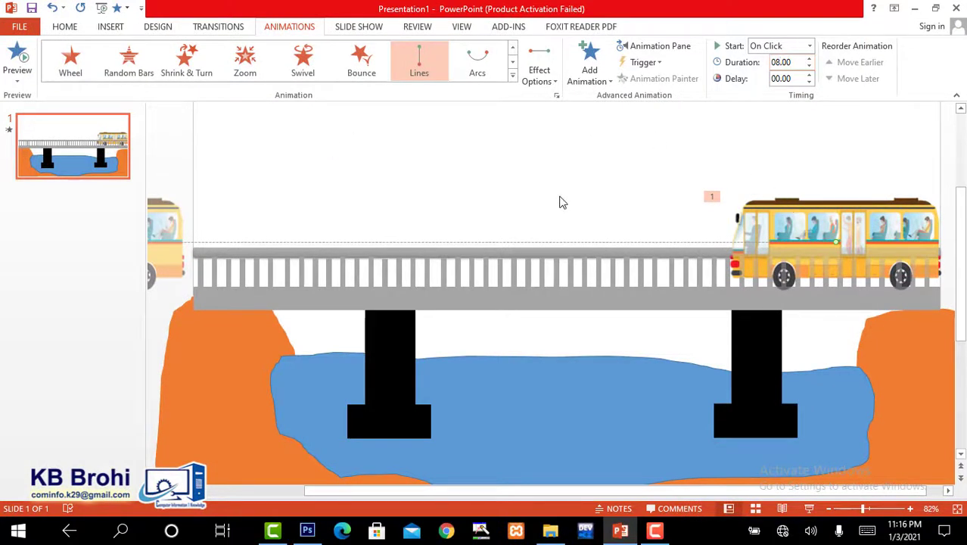
pyautogui.click(16, 54)
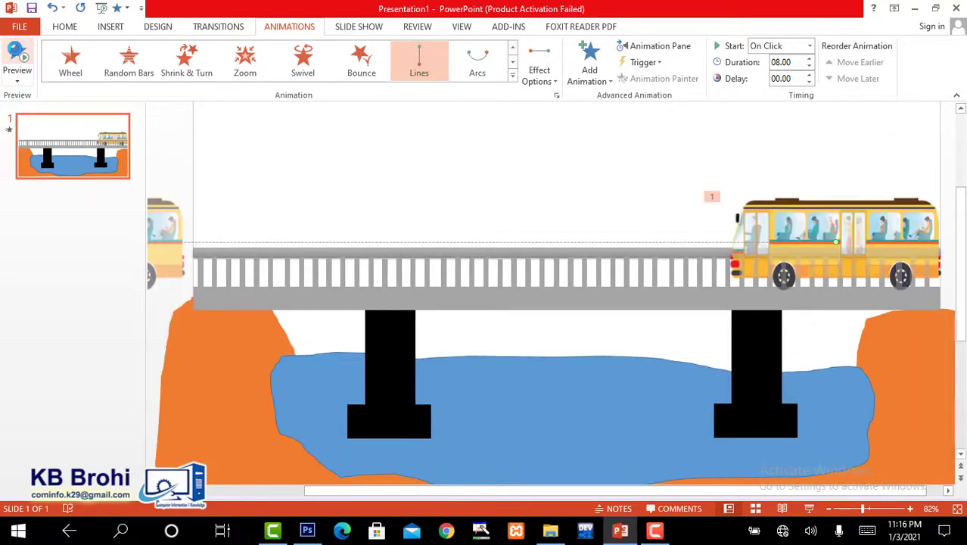
# - Draw a small upright rectangle as a tree trunk on the left bank beside the water's edge
pyautogui.click(108, 27)
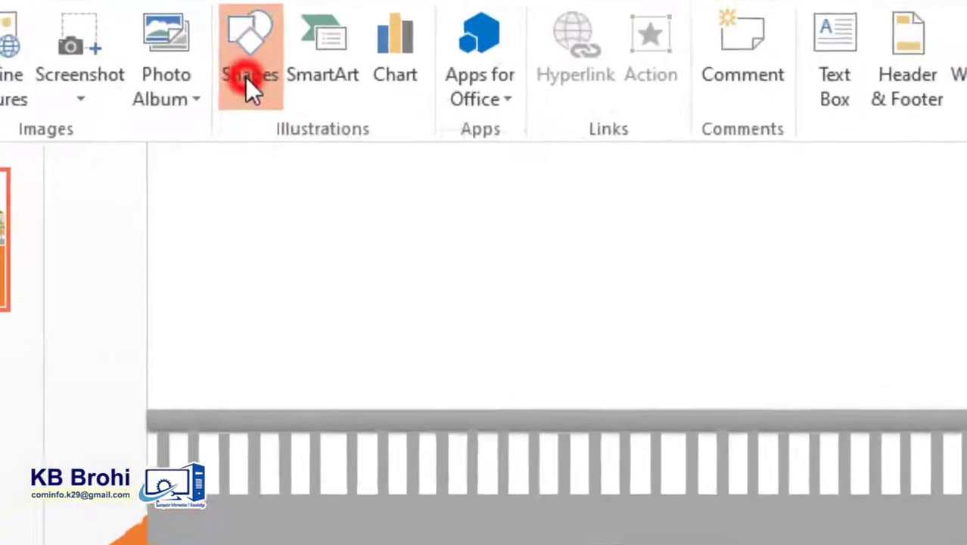
pyautogui.click(272, 64)
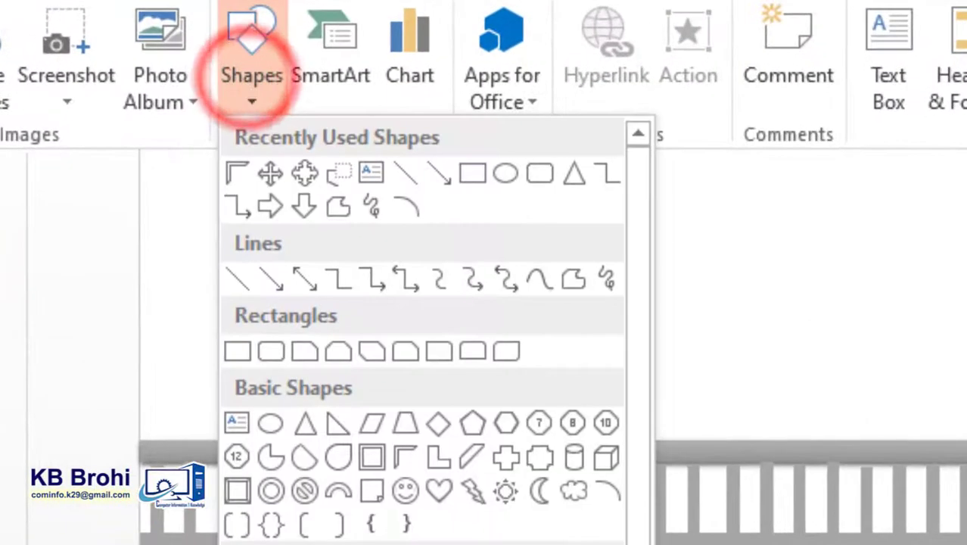
pyautogui.click(484, 178)
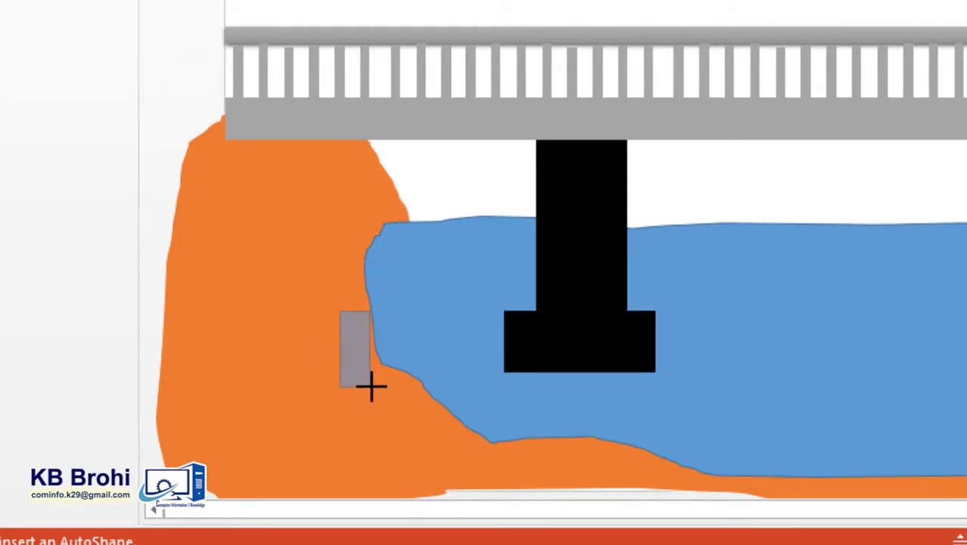
pyautogui.moveTo(371, 387); pyautogui.dragTo(371, 388)
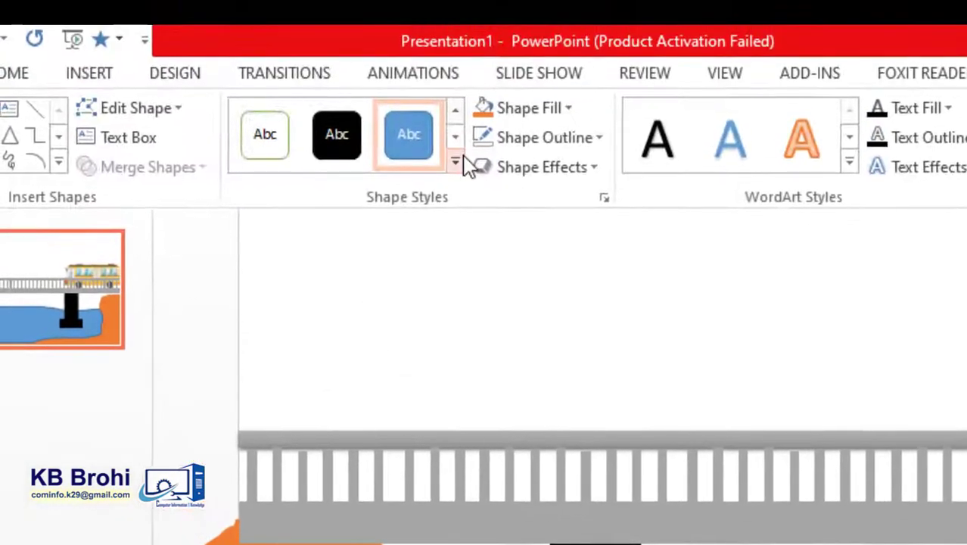
# - Fill the trunk rectangle with the darkest orange-brown theme color and remove its outline
pyautogui.click(546, 107)
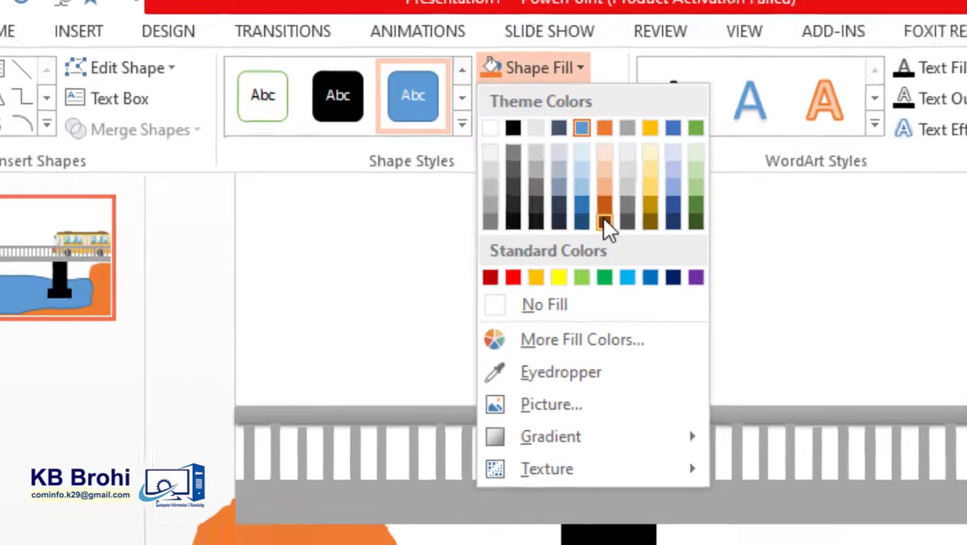
pyautogui.click(590, 253)
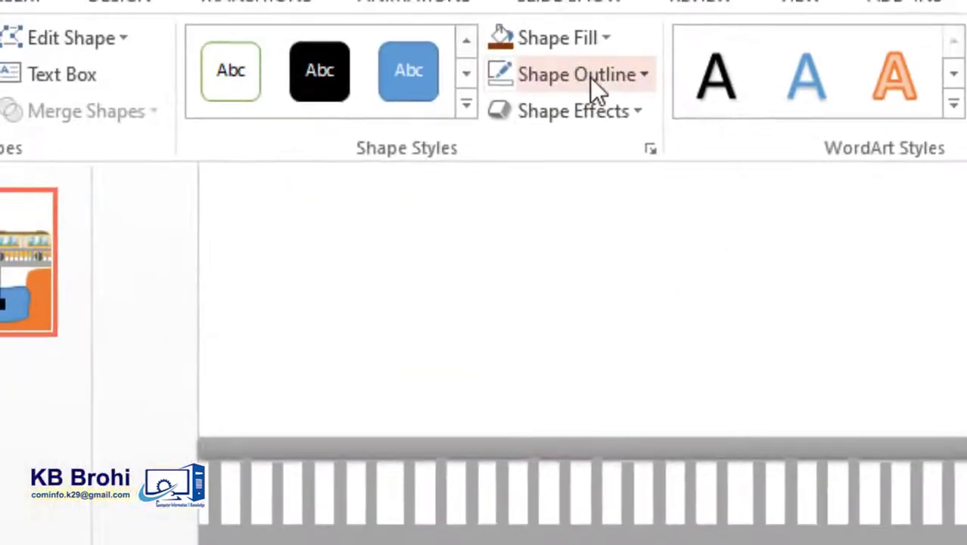
pyautogui.click(590, 75)
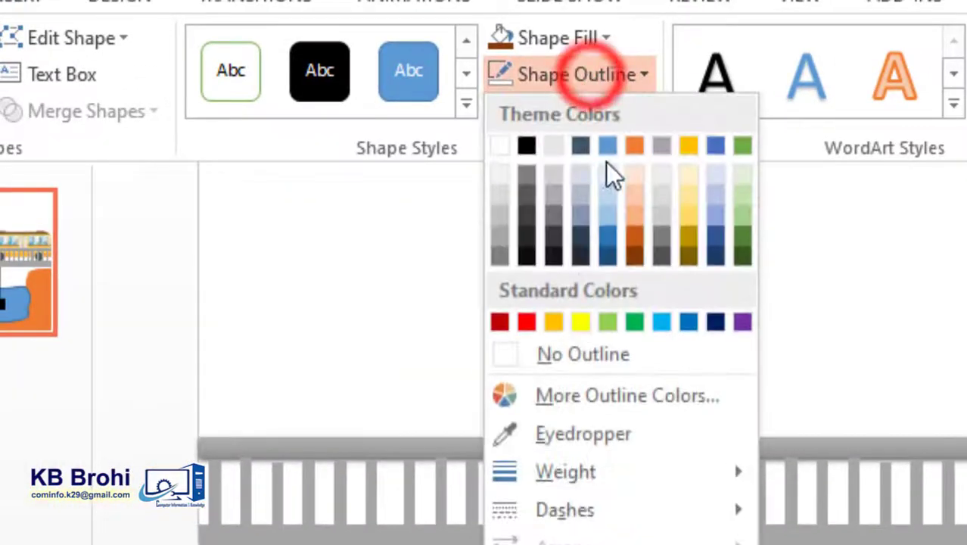
pyautogui.click(561, 353)
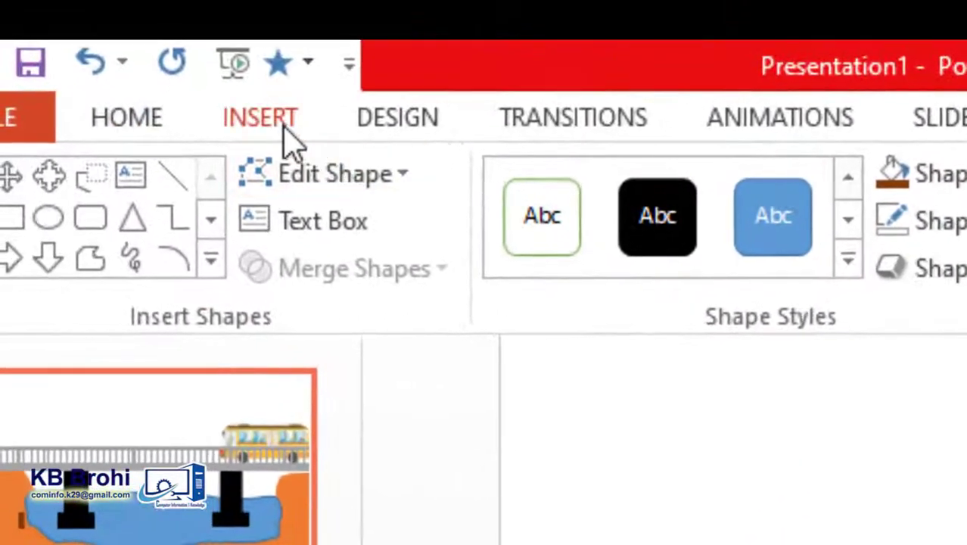
# - Draw a cloud callout over the upper end of the trunk as the tree's crown
pyautogui.click(15, 1)
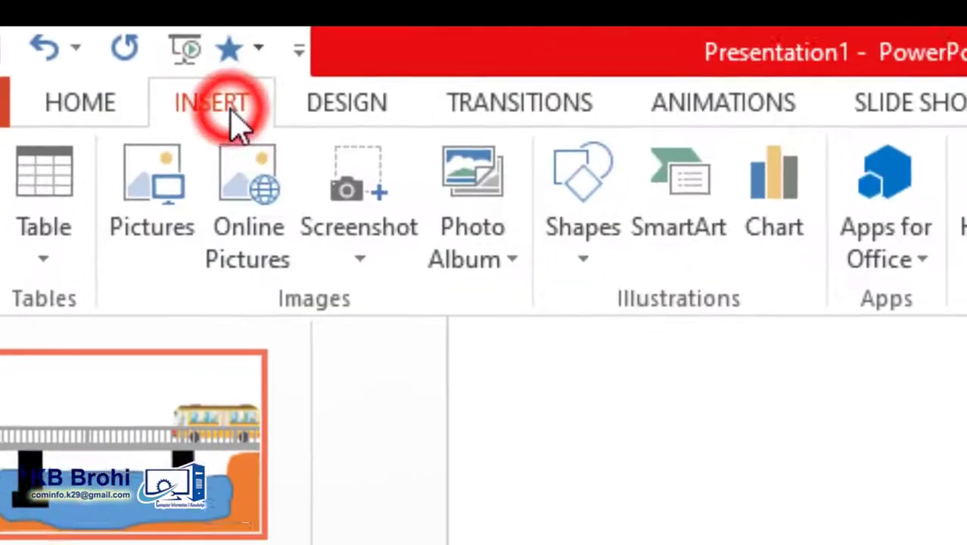
pyautogui.click(304, 127)
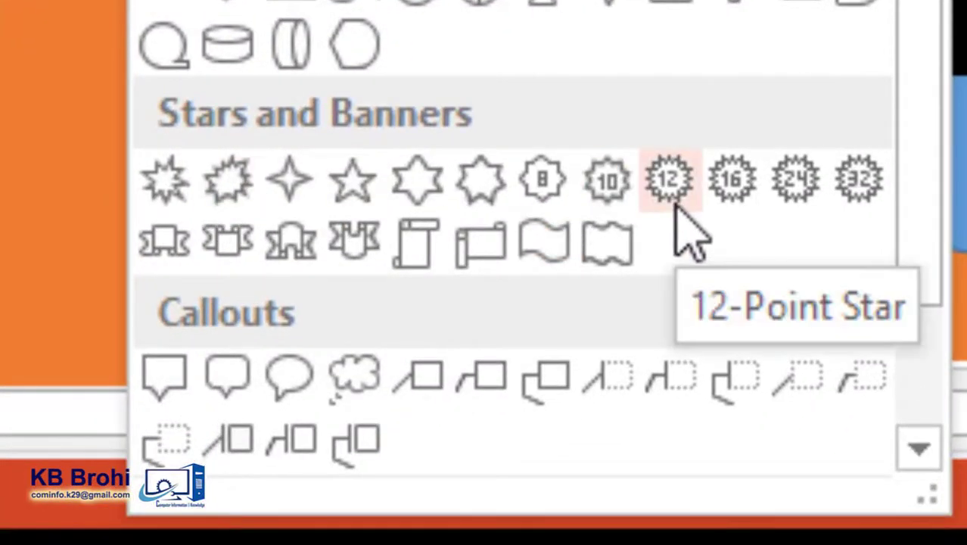
pyautogui.click(371, 385)
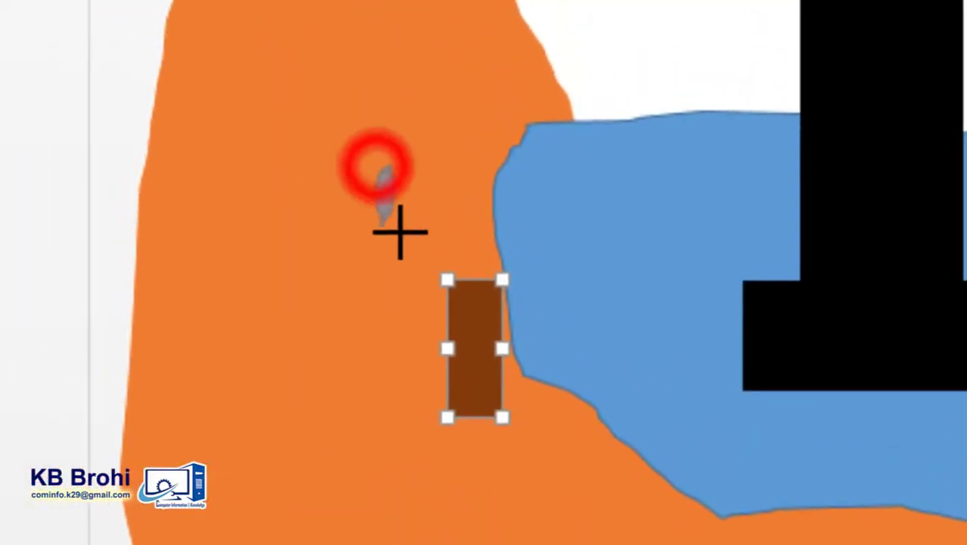
pyautogui.moveTo(399, 232); pyautogui.dragTo(516, 302)
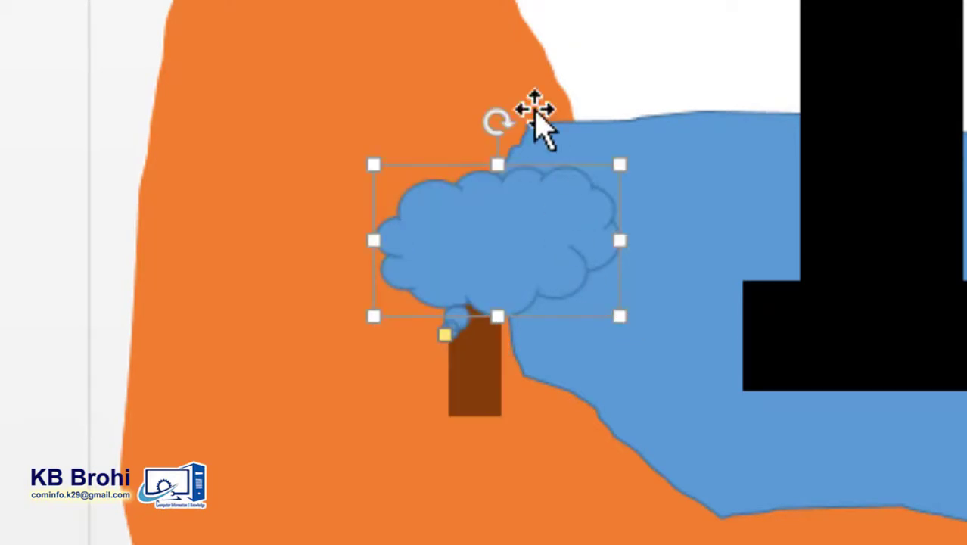
# - Fill the cloud crown with the standard green color and deselect it
pyautogui.doubleClick(502, 261)
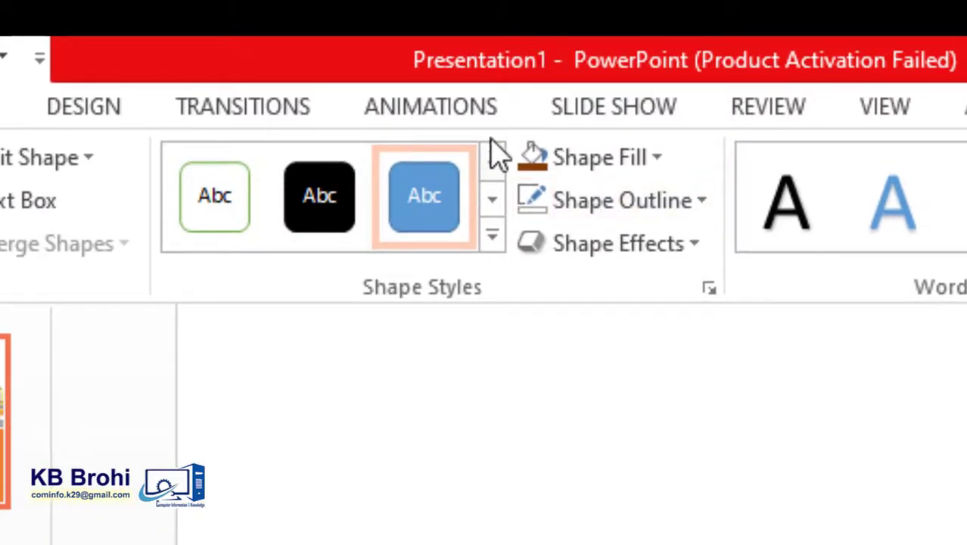
pyautogui.click(622, 157)
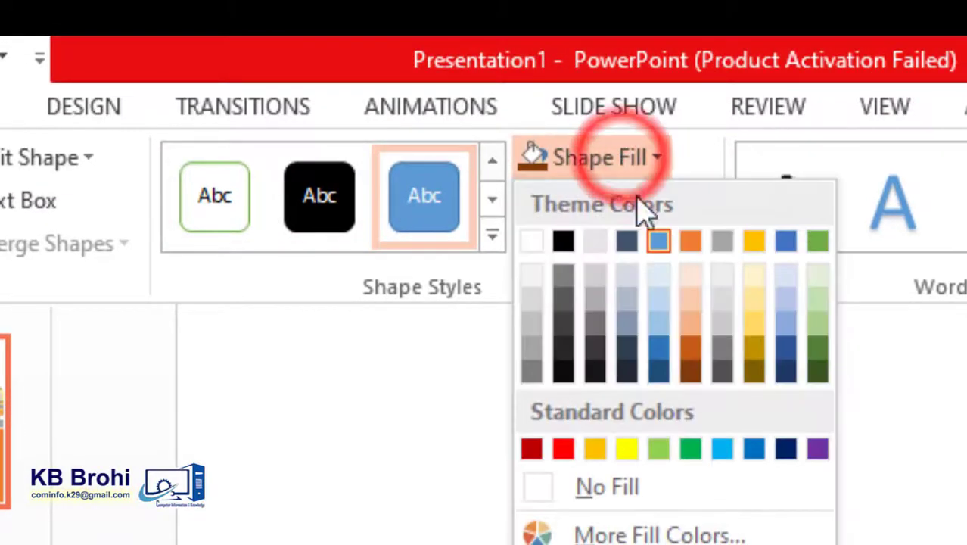
pyautogui.click(690, 449)
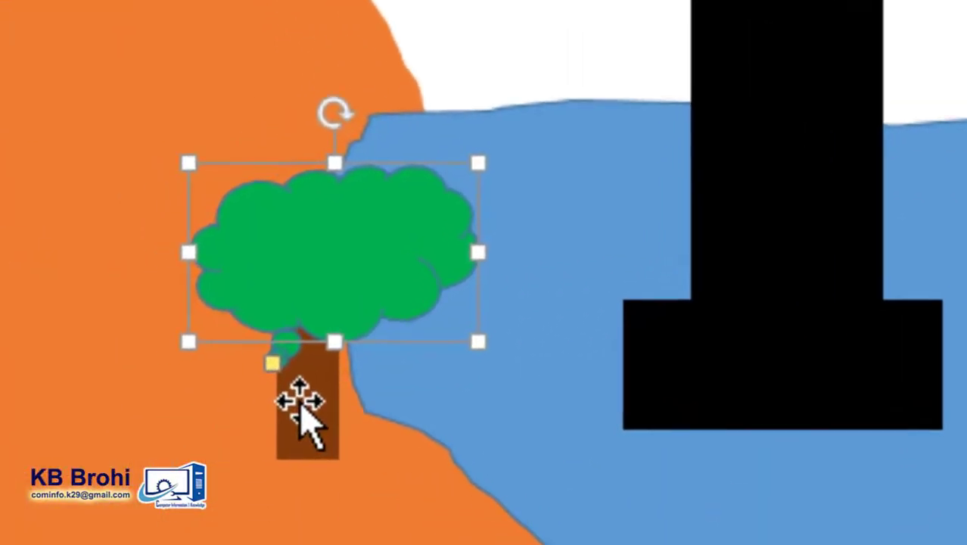
pyautogui.click(229, 409)
pyautogui.click(407, 360)
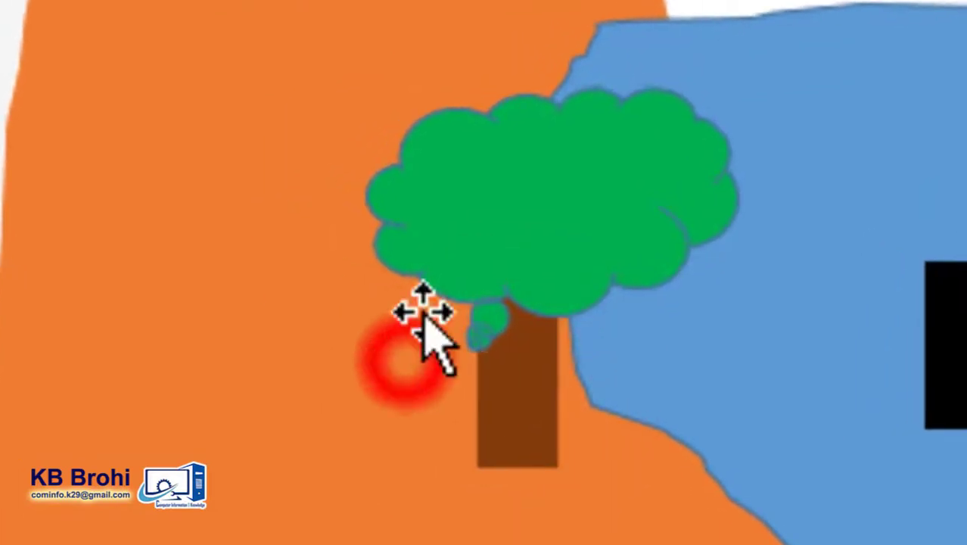
# - Move the cloud callout's tail bubbles from the trunk up into the green crown
pyautogui.click(458, 183)
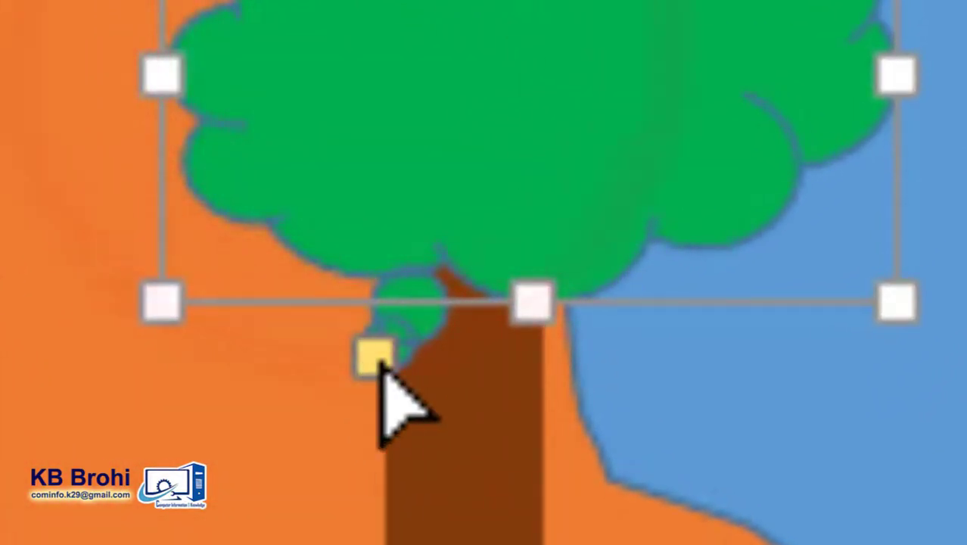
pyautogui.click(382, 363)
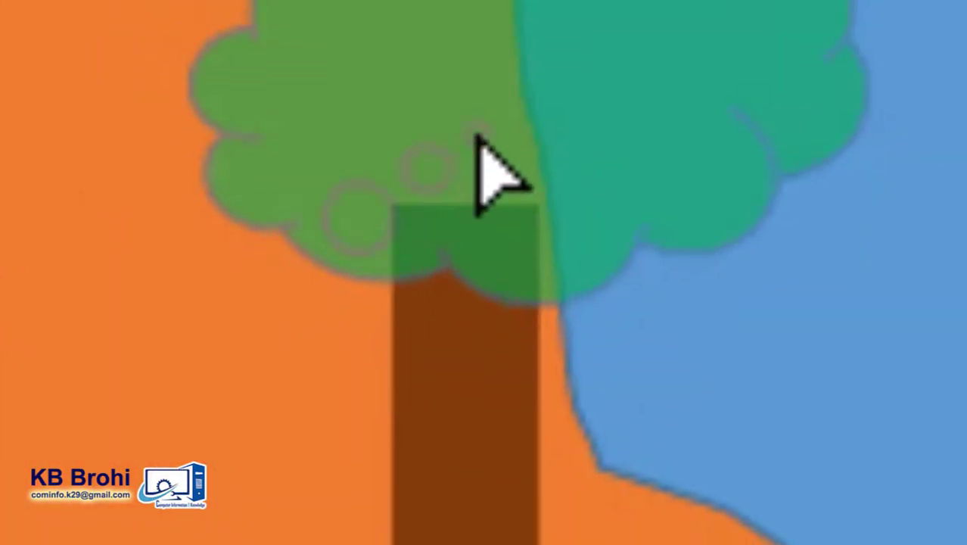
pyautogui.moveTo(476, 134); pyautogui.dragTo(477, 134)
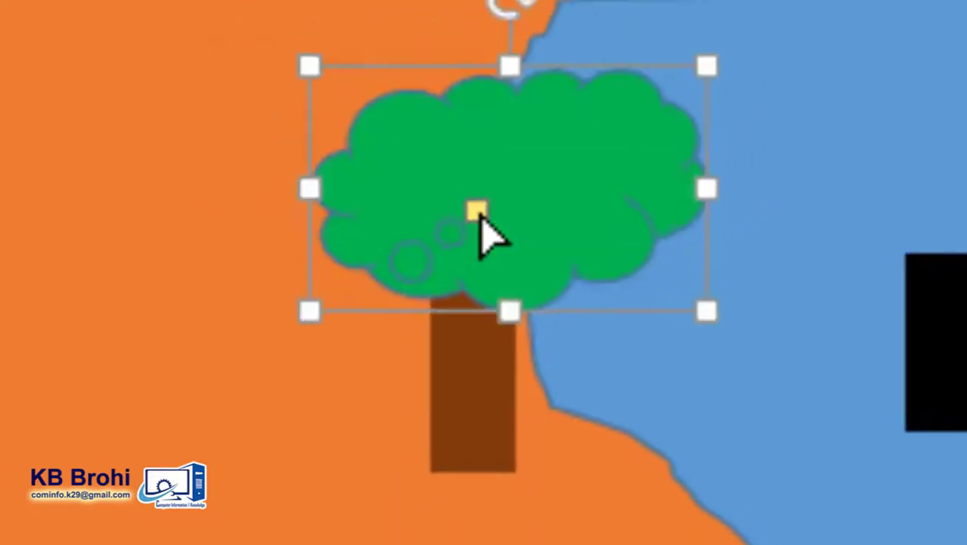
pyautogui.click(570, 500)
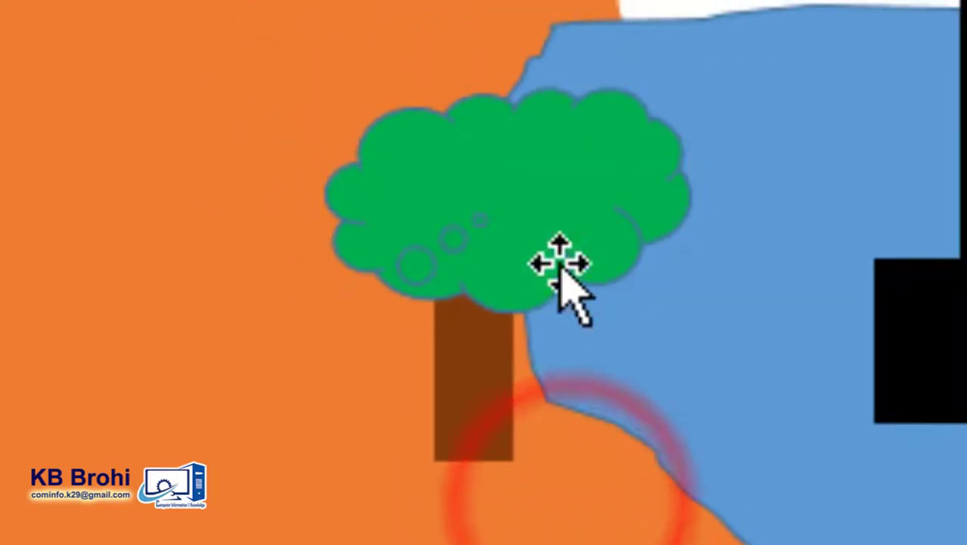
# - Duplicate the tree's crown and trunk together, placing one copy on the right bank and another on the lower-left bank
pyautogui.click(558, 263)
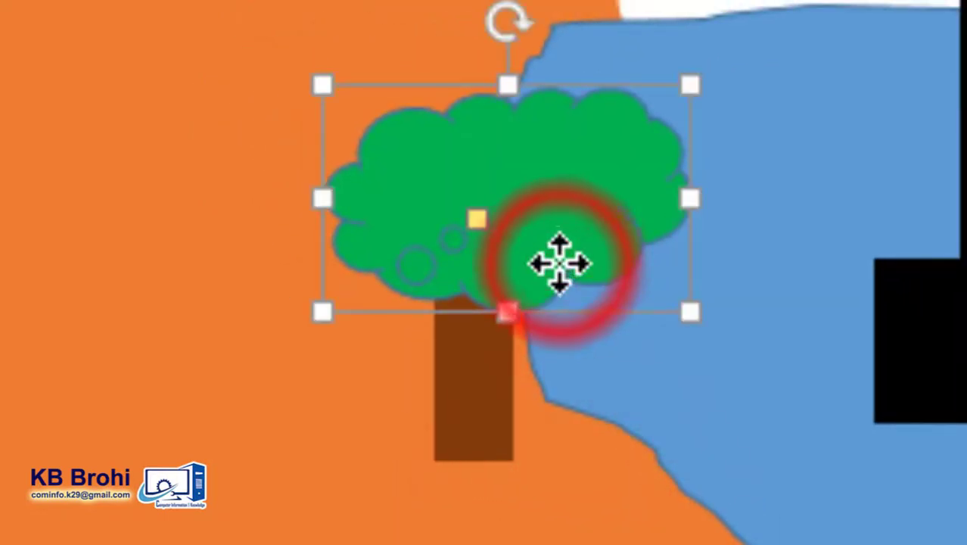
pyautogui.keyDown('shift'); pyautogui.click(475, 393); pyautogui.keyUp('shift')
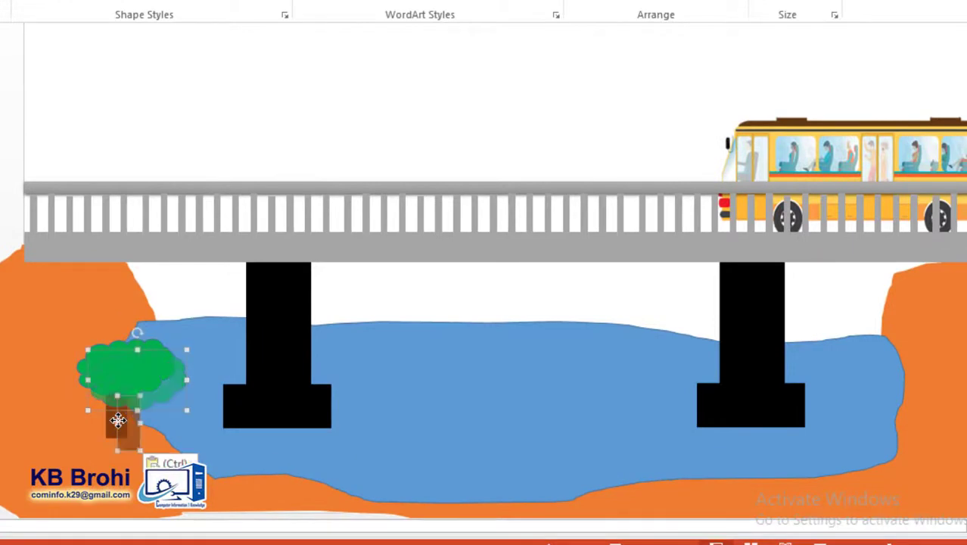
pyautogui.moveTo(152, 378); pyautogui.dragTo(518, 422)
pyautogui.moveTo(533, 331); pyautogui.dragTo(905, 320)
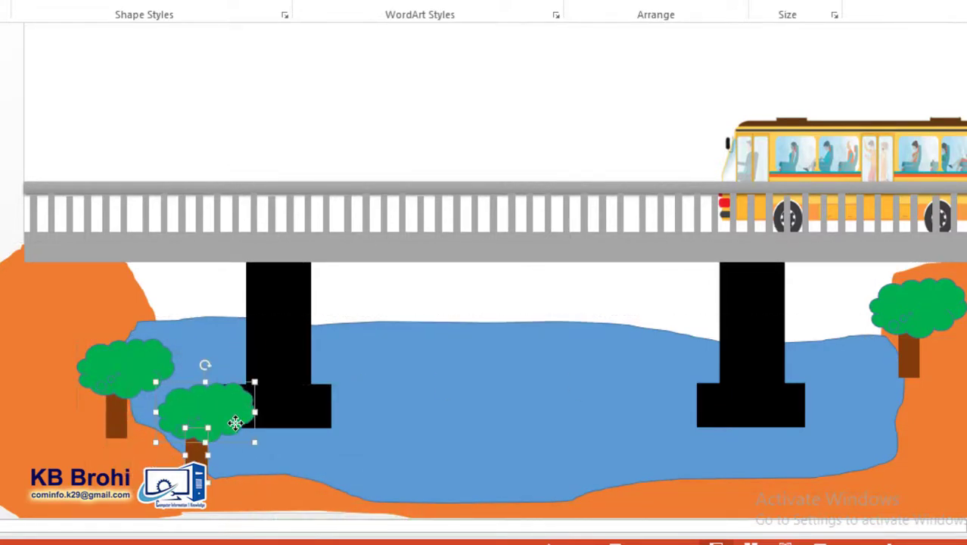
# - Place two more tree copies on the lower bank, one just past the left pillar and one below the right pillar
pyautogui.moveTo(143, 380); pyautogui.dragTo(358, 420)
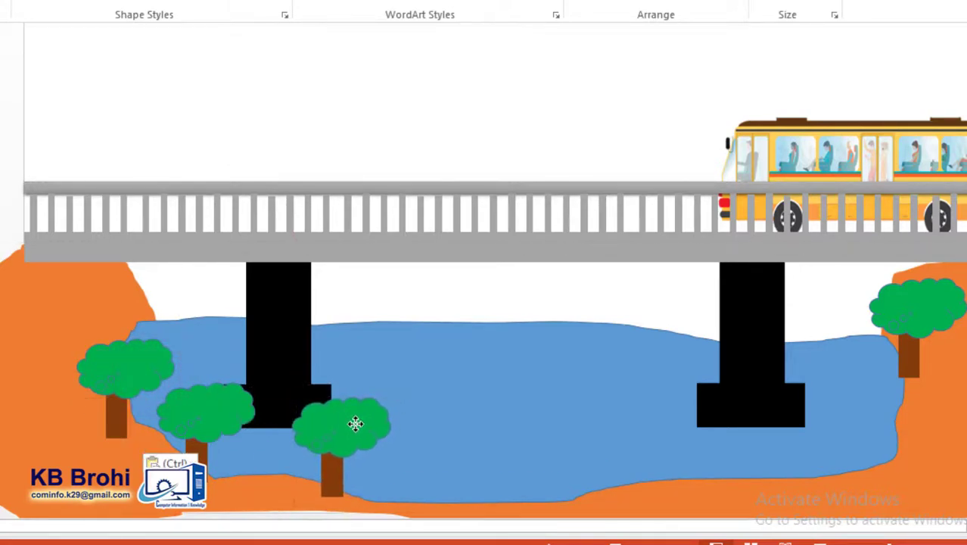
pyautogui.moveTo(348, 430); pyautogui.dragTo(332, 432)
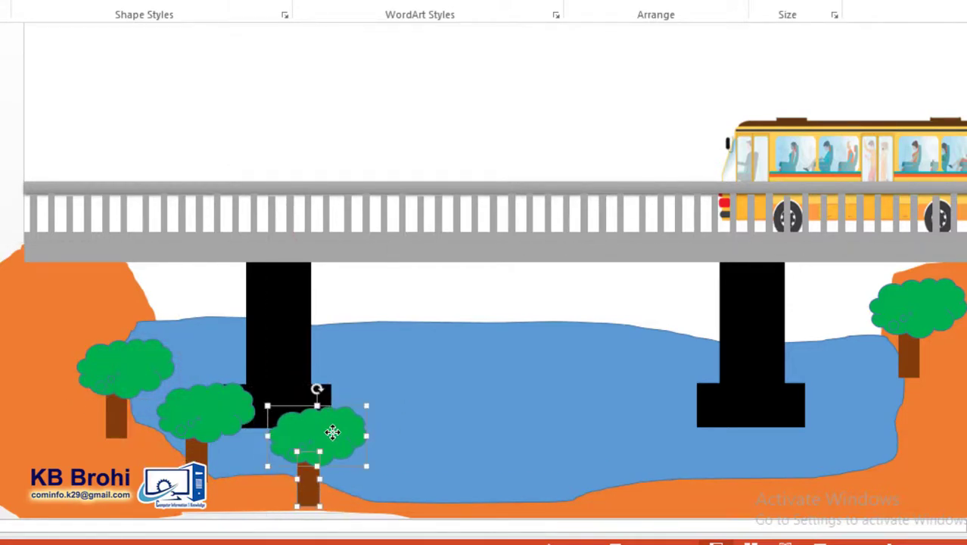
pyautogui.moveTo(144, 382); pyautogui.dragTo(751, 436)
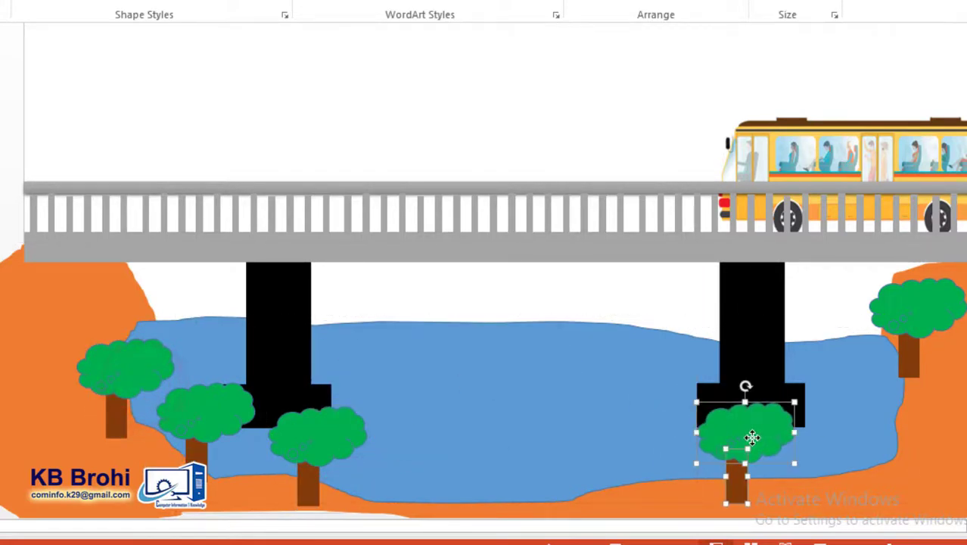
# - Enlarge the crown of the tree below the right pillar and move that tree to the left of the pillar
pyautogui.moveTo(794, 402); pyautogui.dragTo(824, 333)
pyautogui.moveTo(802, 386)
pyautogui.mouseDown()
pyautogui.moveTo(719, 409)
pyautogui.moveTo(704, 384)
pyautogui.mouseUp()
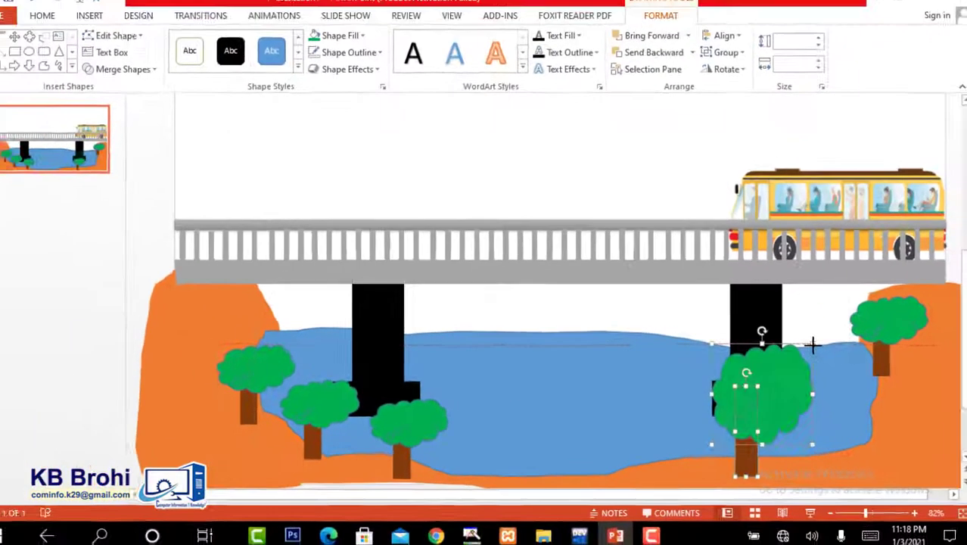
pyautogui.click(475, 321)
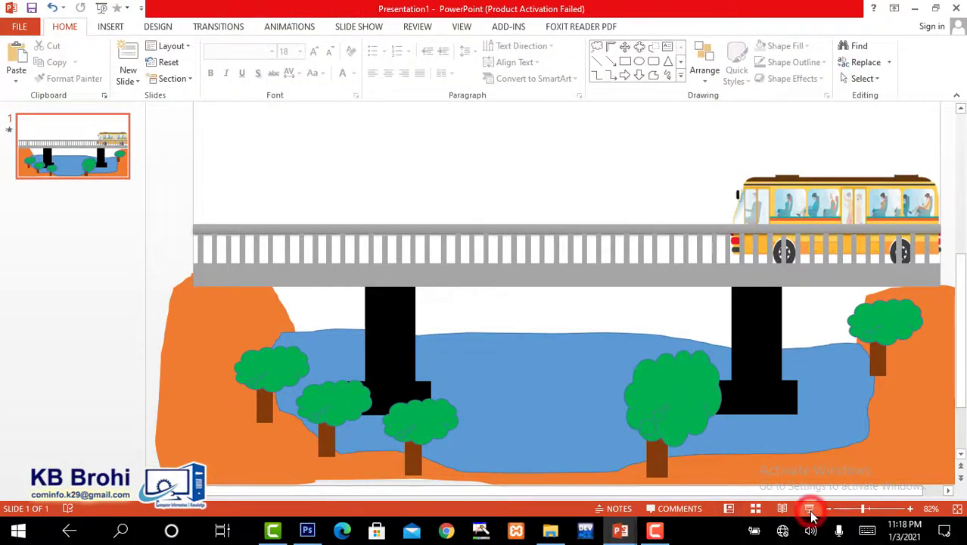
# - Play the slide show to check the bus animation with the trees, and return to editing
pyautogui.click(810, 509)
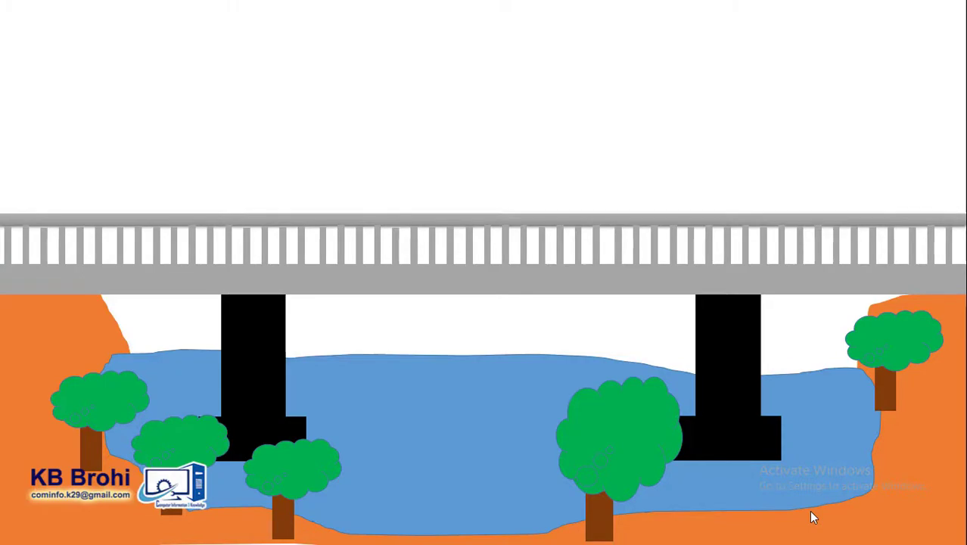
pyautogui.press('Escape')
# - Draw a small V-shaped bird freehand with the Scribble line in the sky near the slide's upper-left corner
pyautogui.click(111, 28)
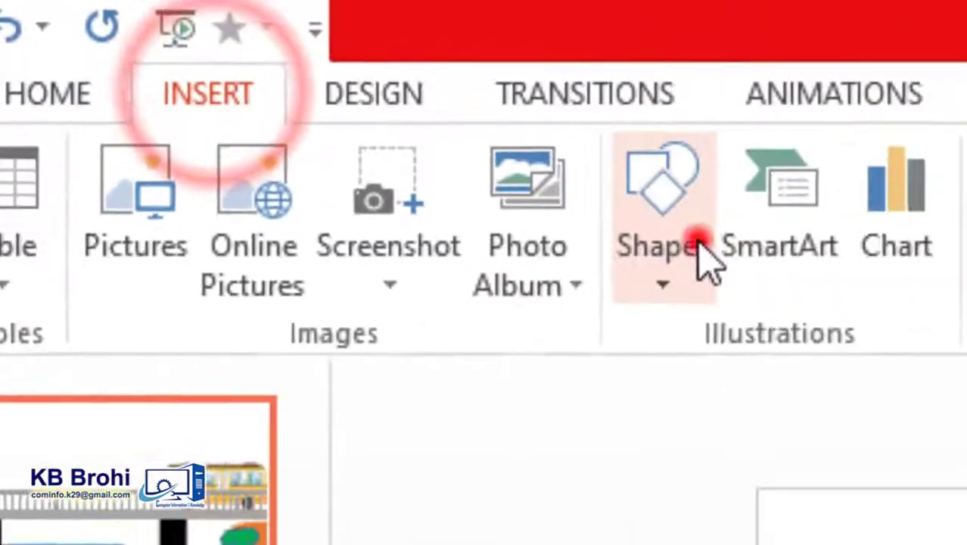
pyautogui.click(703, 257)
pyautogui.click(676, 402)
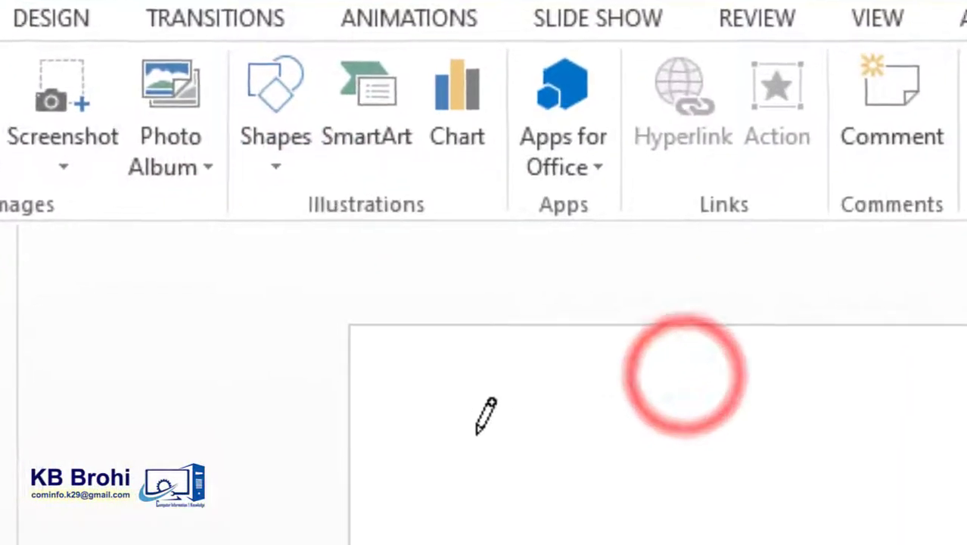
pyautogui.moveTo(470, 431)
pyautogui.mouseDown()
pyautogui.moveTo(491, 435)
pyautogui.moveTo(500, 454)
pyautogui.mouseUp()
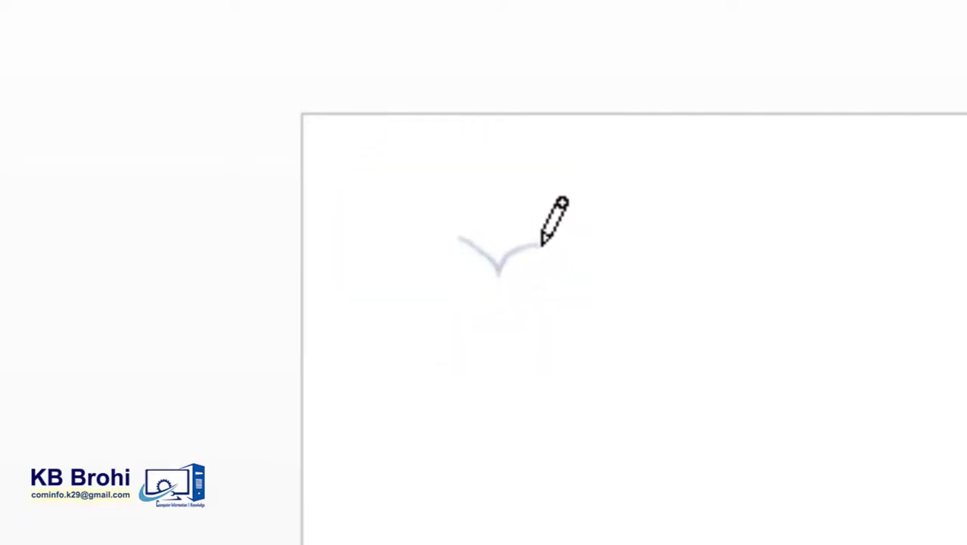
pyautogui.moveTo(549, 243); pyautogui.dragTo(550, 234)
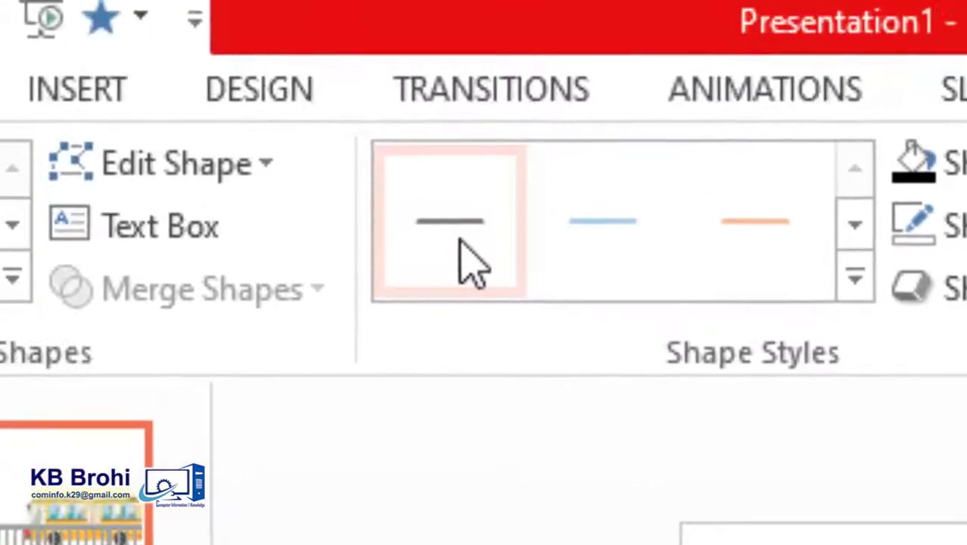
# - Apply the black line style to the bird, deselect it and select it again
pyautogui.click(121, 0)
pyautogui.click(914, 544)
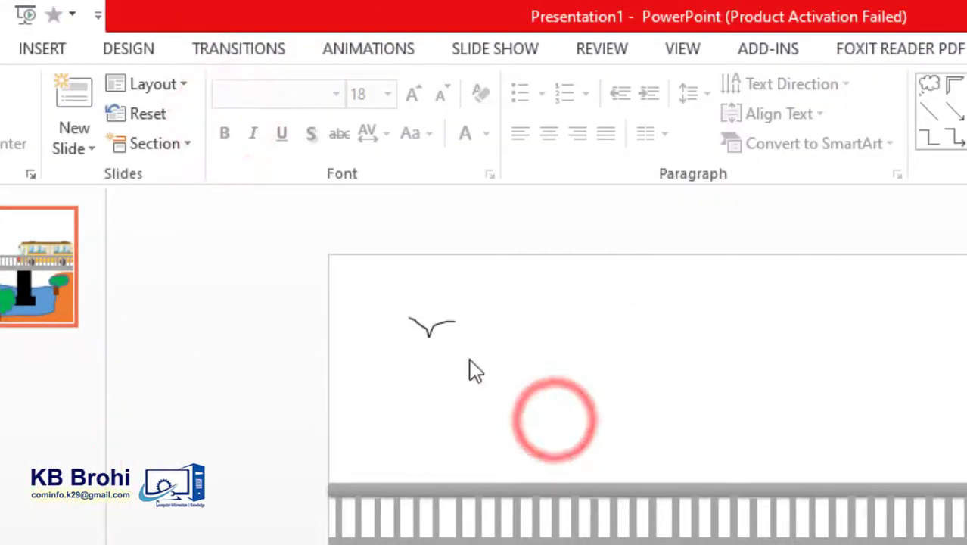
pyautogui.click(714, 541)
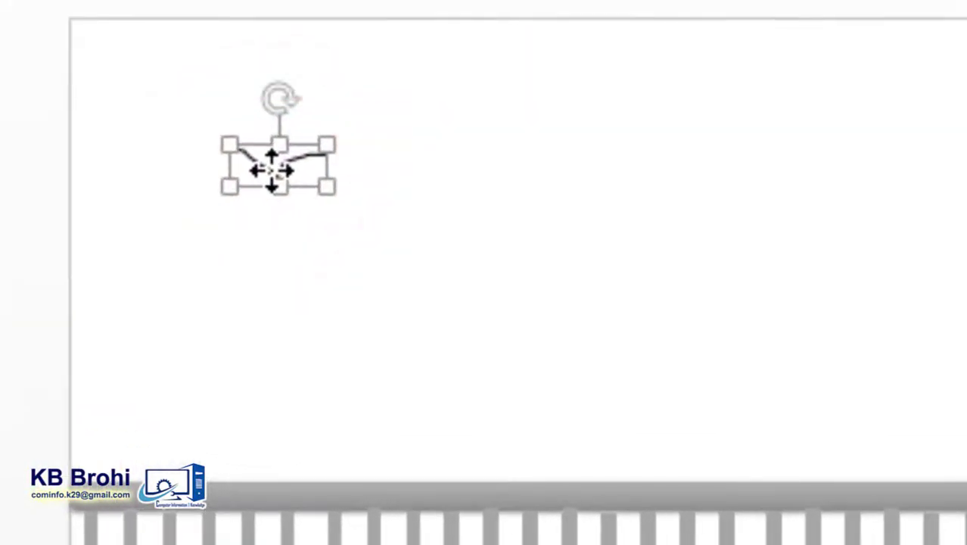
# - Paste two copies of the bird to the right of the original, spaced across the sky, and slightly enlarge the nearer copy
pyautogui.hotkey('ctrl', 'v')
pyautogui.moveTo(336, 197)
pyautogui.mouseDown()
pyautogui.moveTo(603, 142)
pyautogui.moveTo(615, 149)
pyautogui.mouseUp()
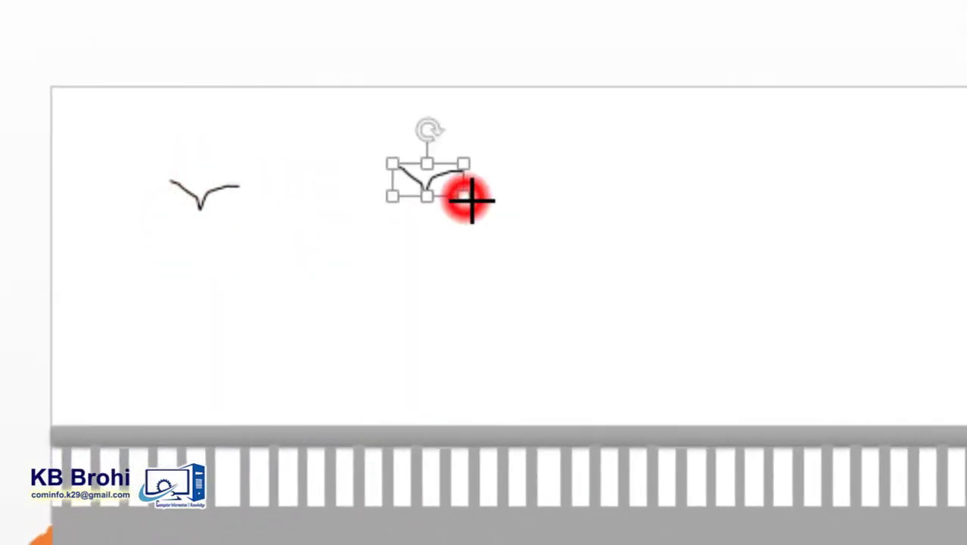
pyautogui.moveTo(471, 200); pyautogui.dragTo(481, 208)
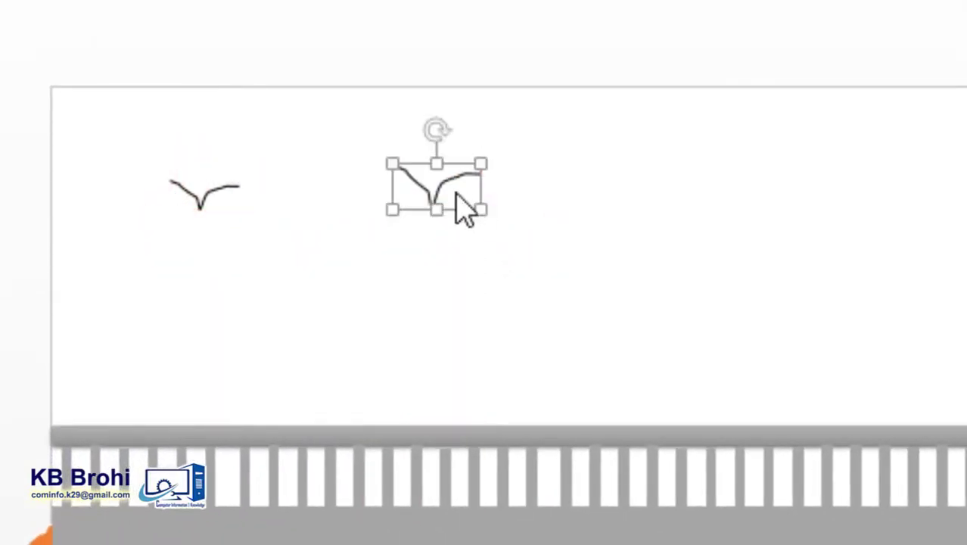
pyautogui.hotkey('ctrl', 'v')
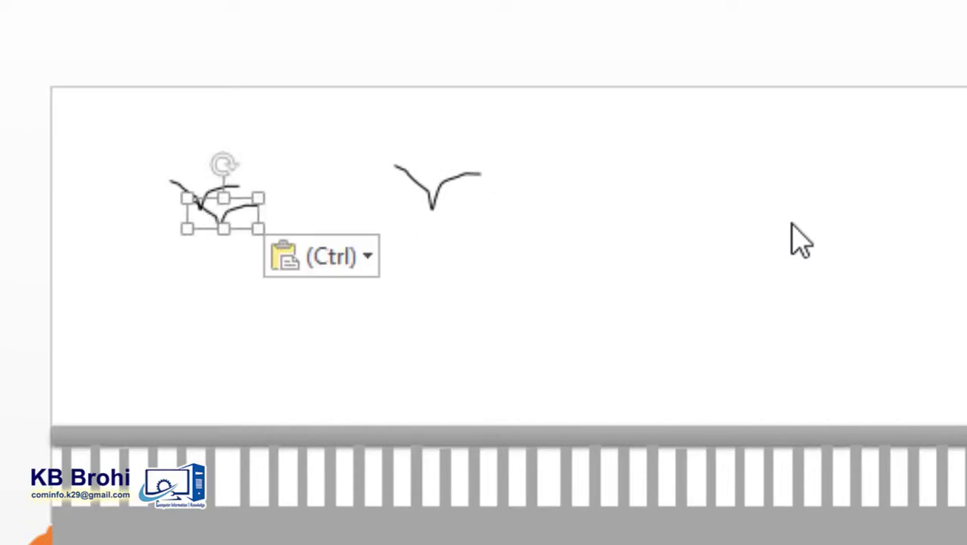
pyautogui.moveTo(239, 213); pyautogui.dragTo(726, 197)
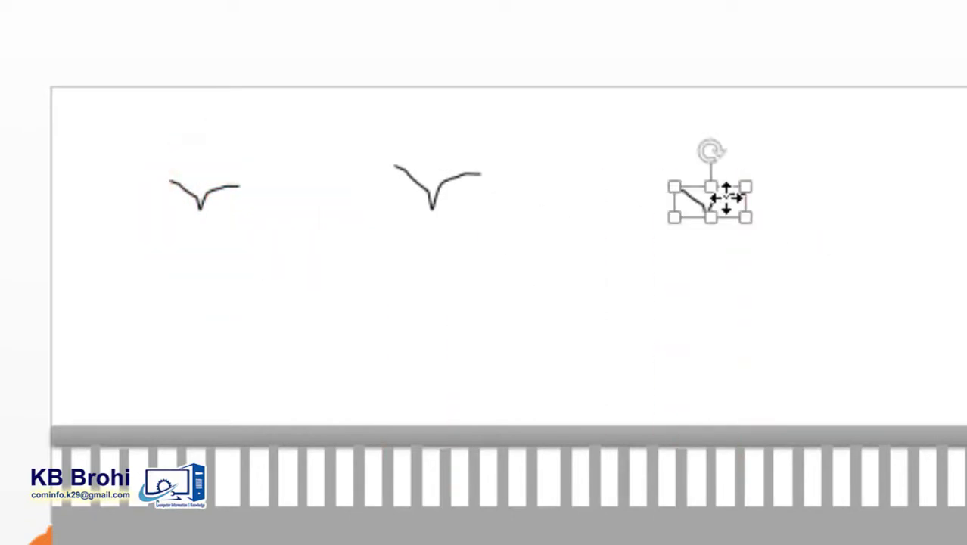
# - Paste a fourth bird, place it lower in the sky between the third bird and the bus, and make it smaller
pyautogui.hotkey('ctrl', 'v')
pyautogui.moveTo(247, 214)
pyautogui.mouseDown()
pyautogui.moveTo(959, 209)
pyautogui.moveTo(957, 264)
pyautogui.mouseUp()
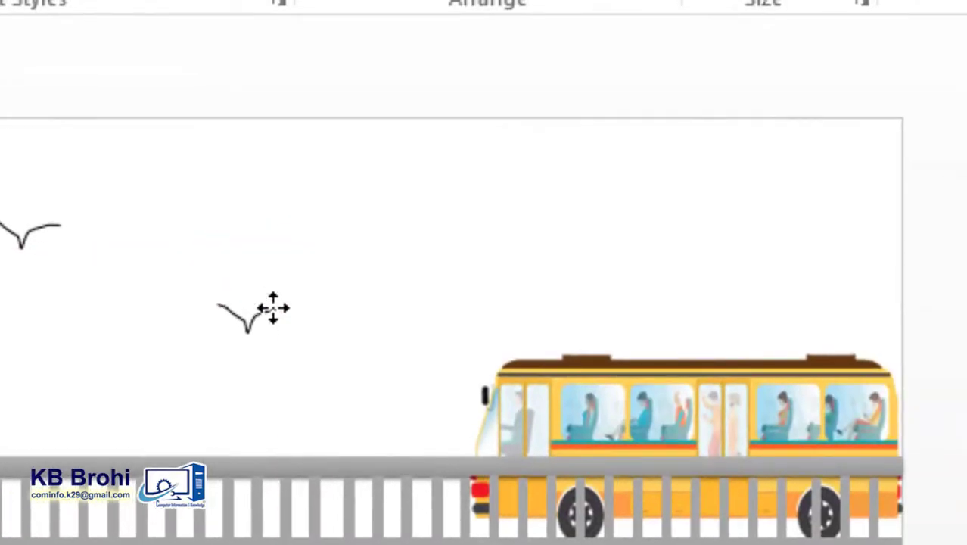
pyautogui.moveTo(274, 308); pyautogui.dragTo(273, 311)
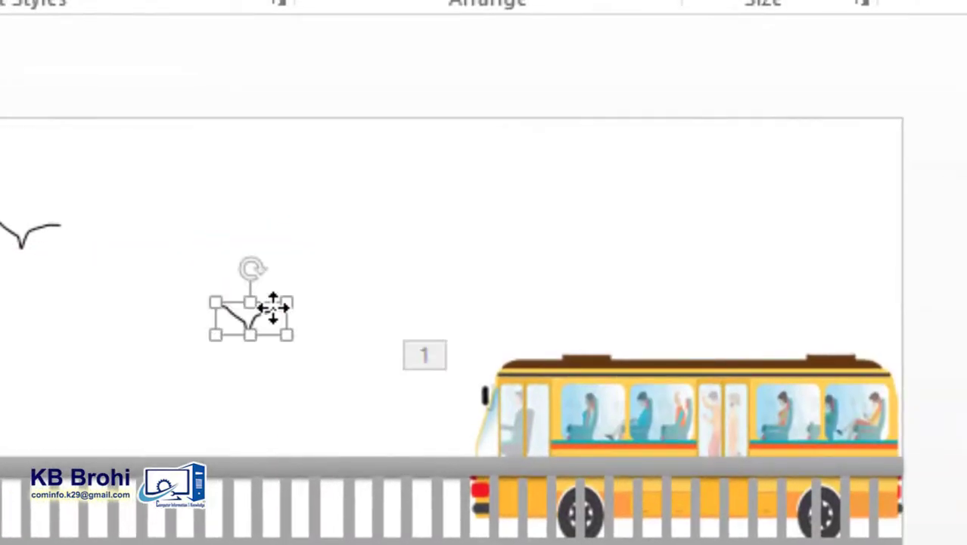
pyautogui.click(285, 335)
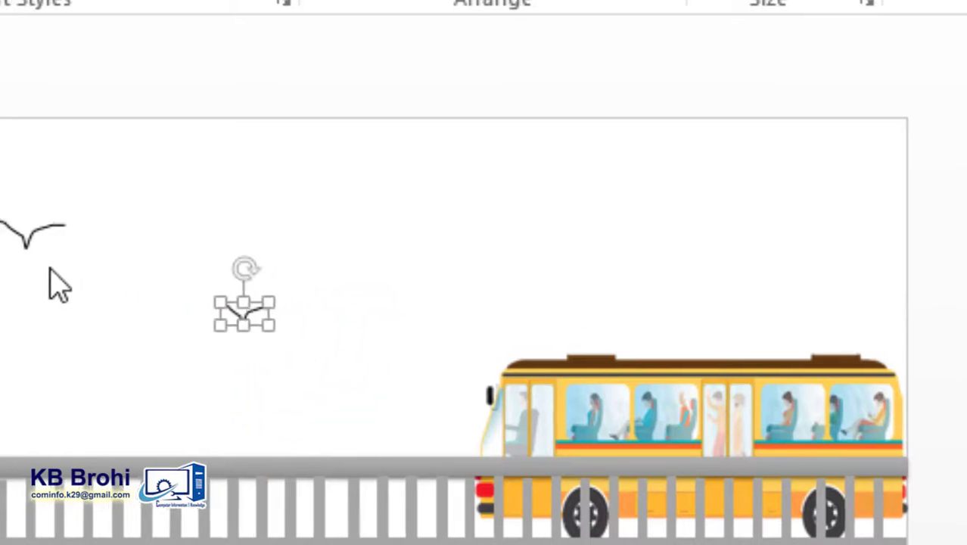
# - Duplicate the third bird, place the copy in the sky above the front of the bus and deselect it
pyautogui.click(27, 235)
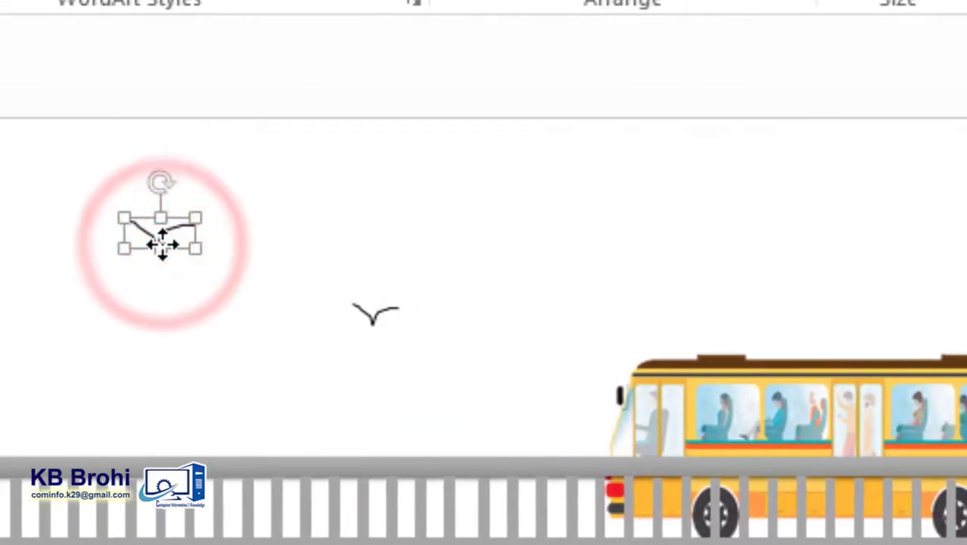
pyautogui.hotkey('ctrl', 'v')
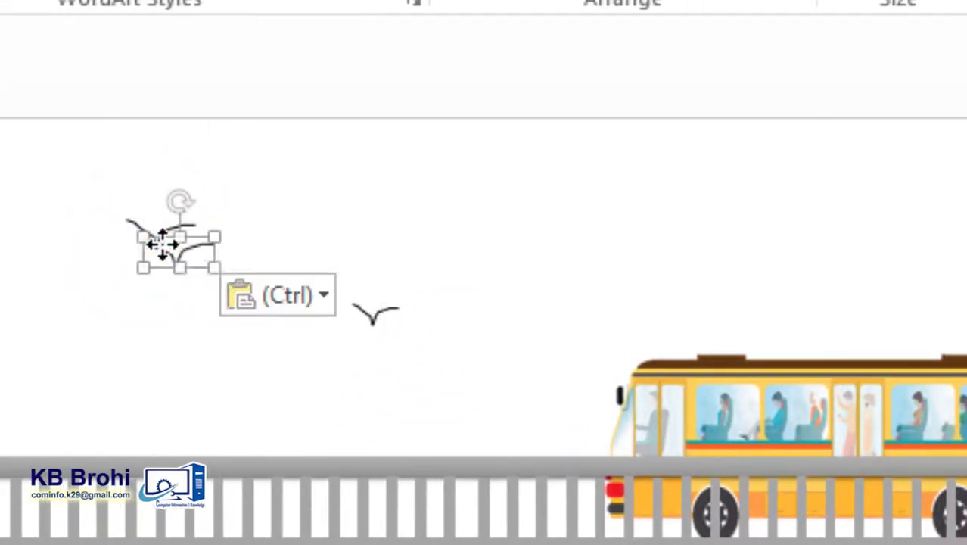
pyautogui.moveTo(194, 261)
pyautogui.mouseDown()
pyautogui.moveTo(604, 215)
pyautogui.moveTo(705, 217)
pyautogui.mouseUp()
pyautogui.click(942, 256)
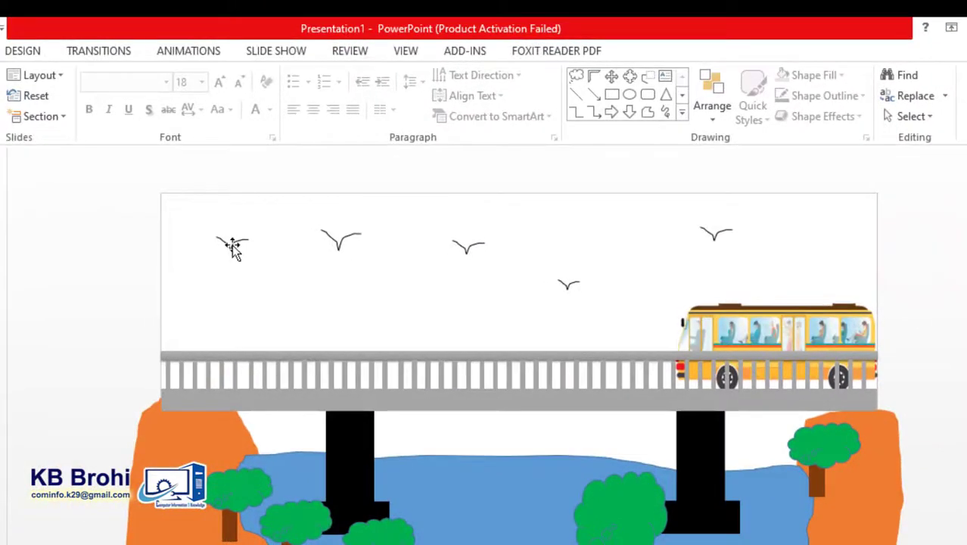
# - Add the Right motion path animation to the leftmost bird
pyautogui.click(232, 245)
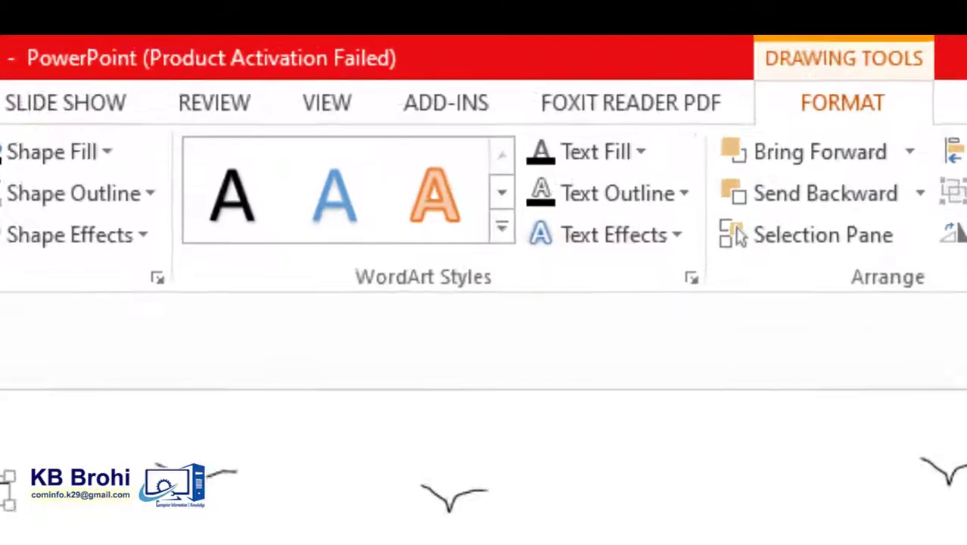
pyautogui.click(188, 50)
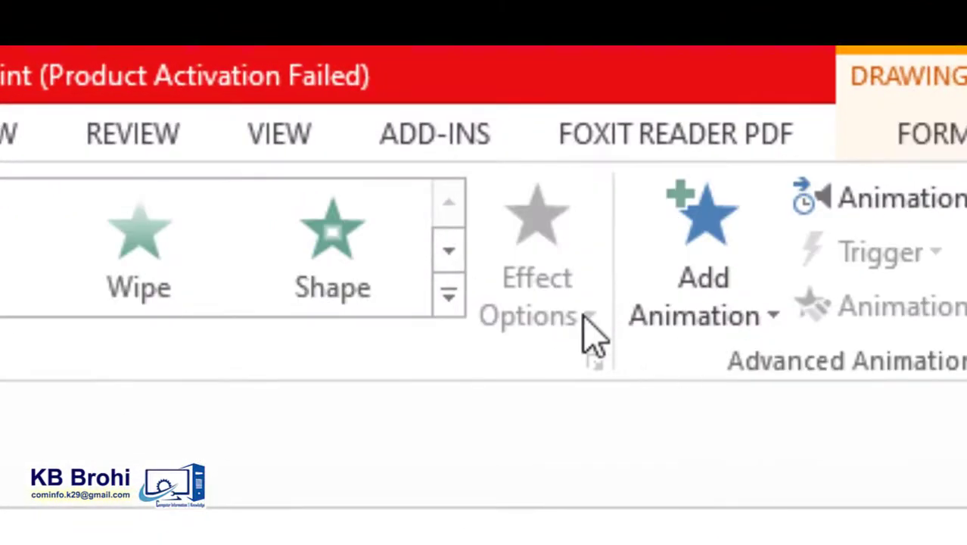
pyautogui.click(703, 223)
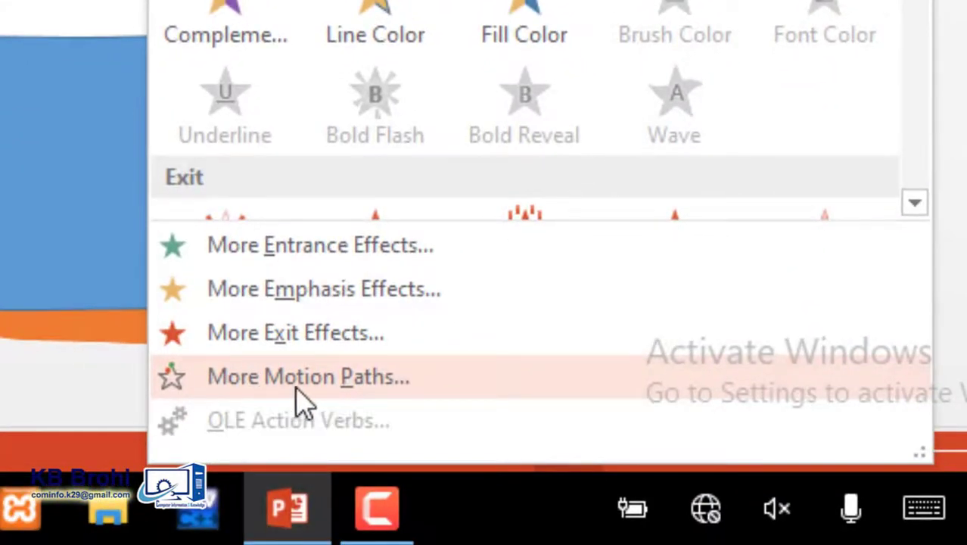
pyautogui.click(302, 406)
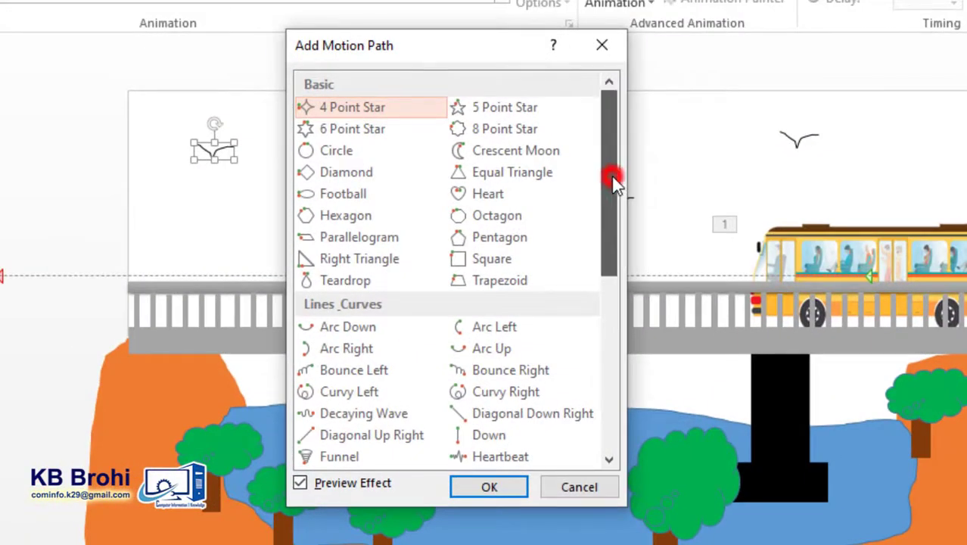
pyautogui.moveTo(613, 182); pyautogui.dragTo(618, 306)
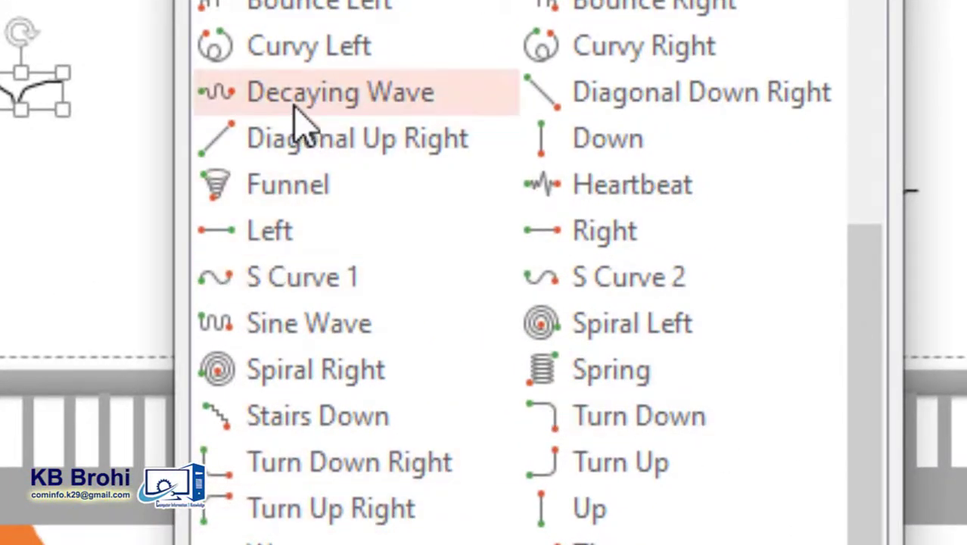
pyautogui.click(574, 233)
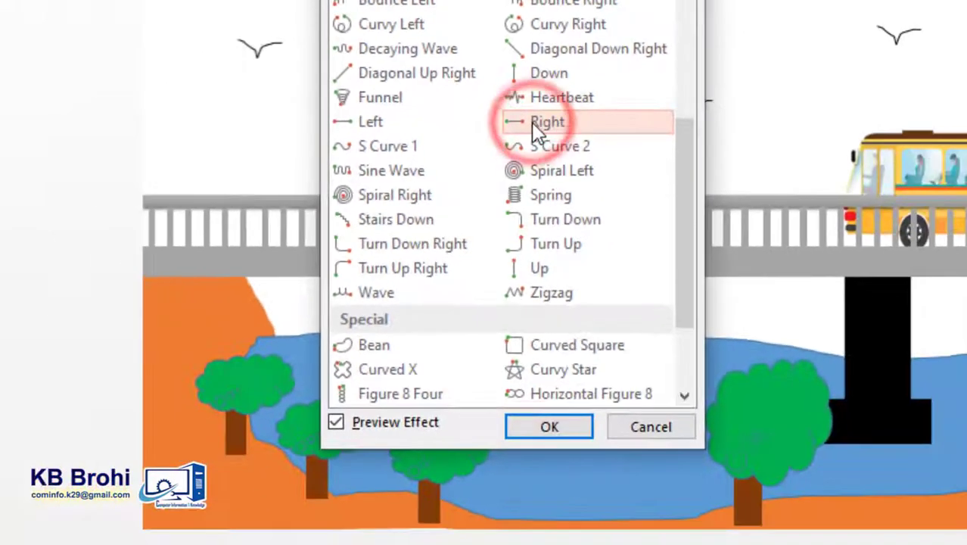
pyautogui.click(559, 427)
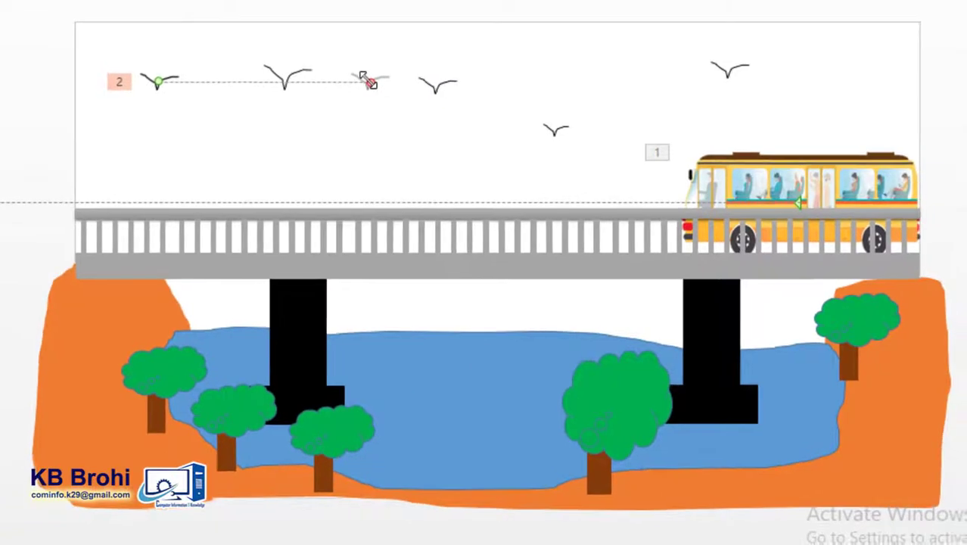
# - Move the end point of the leftmost bird's motion path upward so that the path rises above the second bird
pyautogui.click(367, 79)
pyautogui.moveTo(367, 79); pyautogui.dragTo(355, 56)
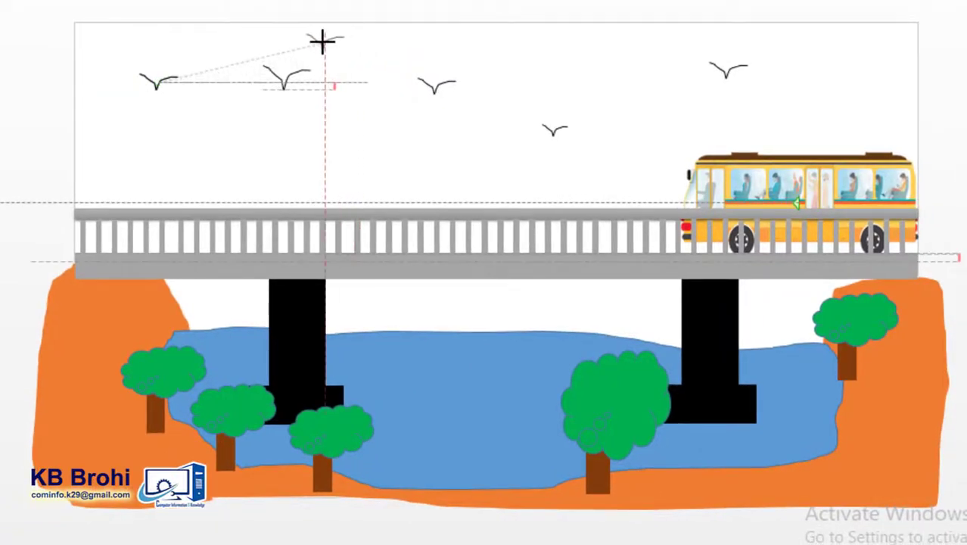